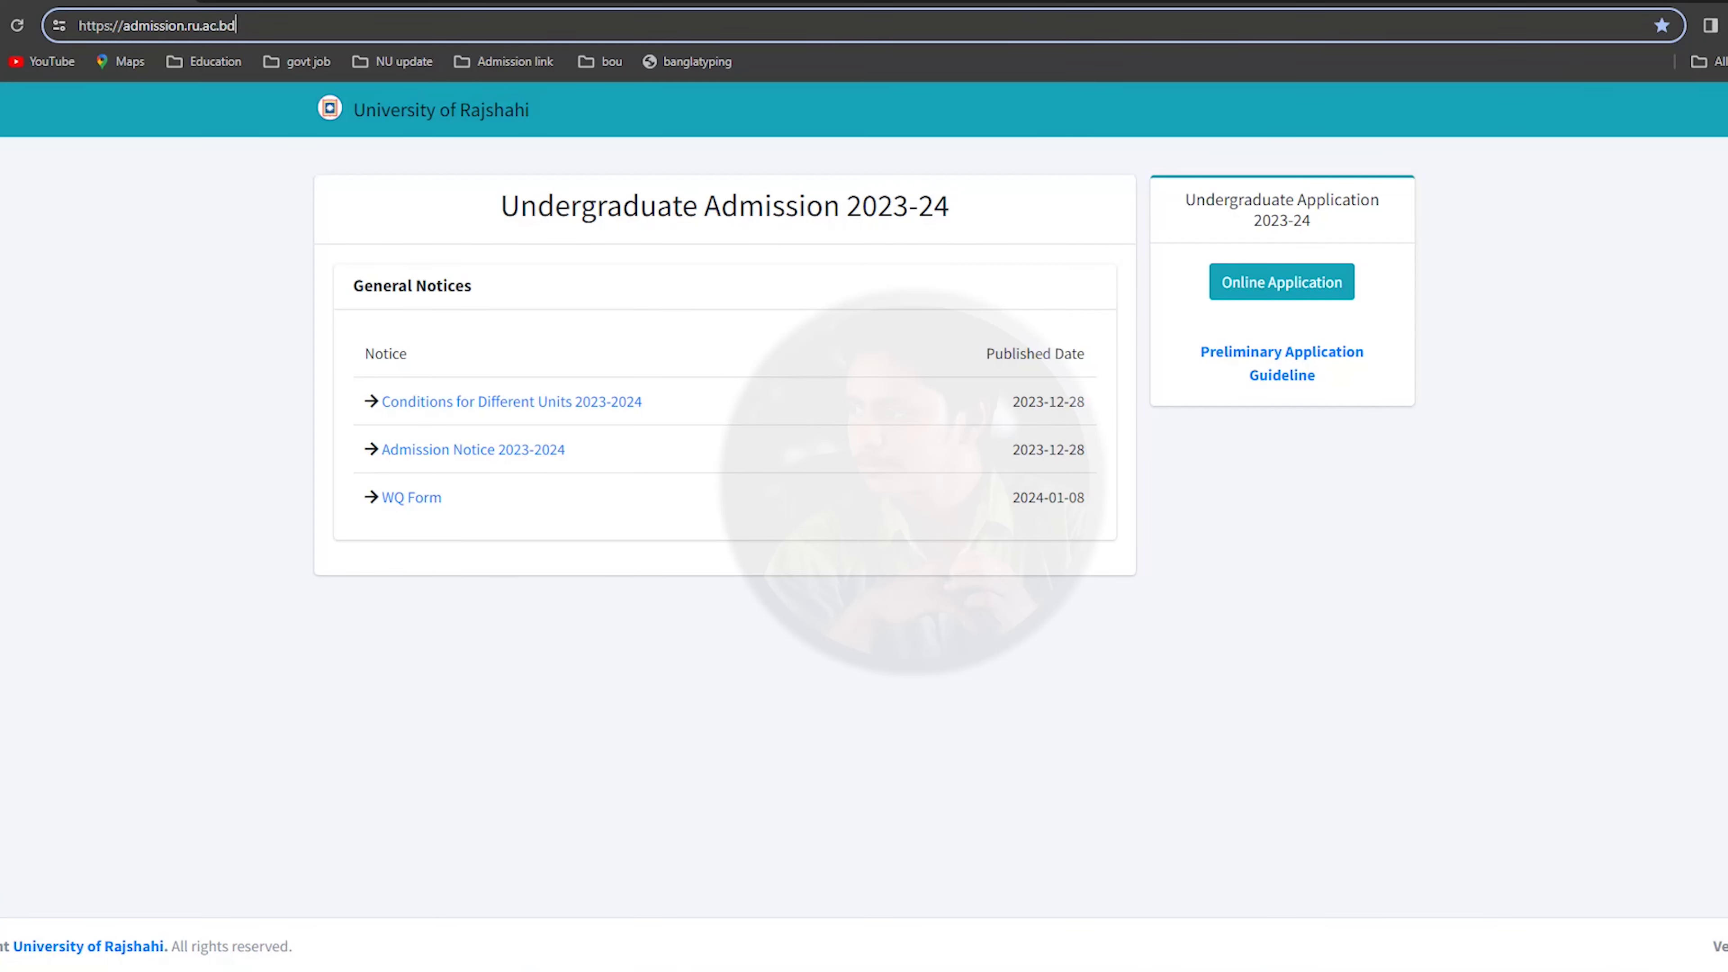
- Open the online application site and check its application.ru.ac.bd web address
click(1285, 282)
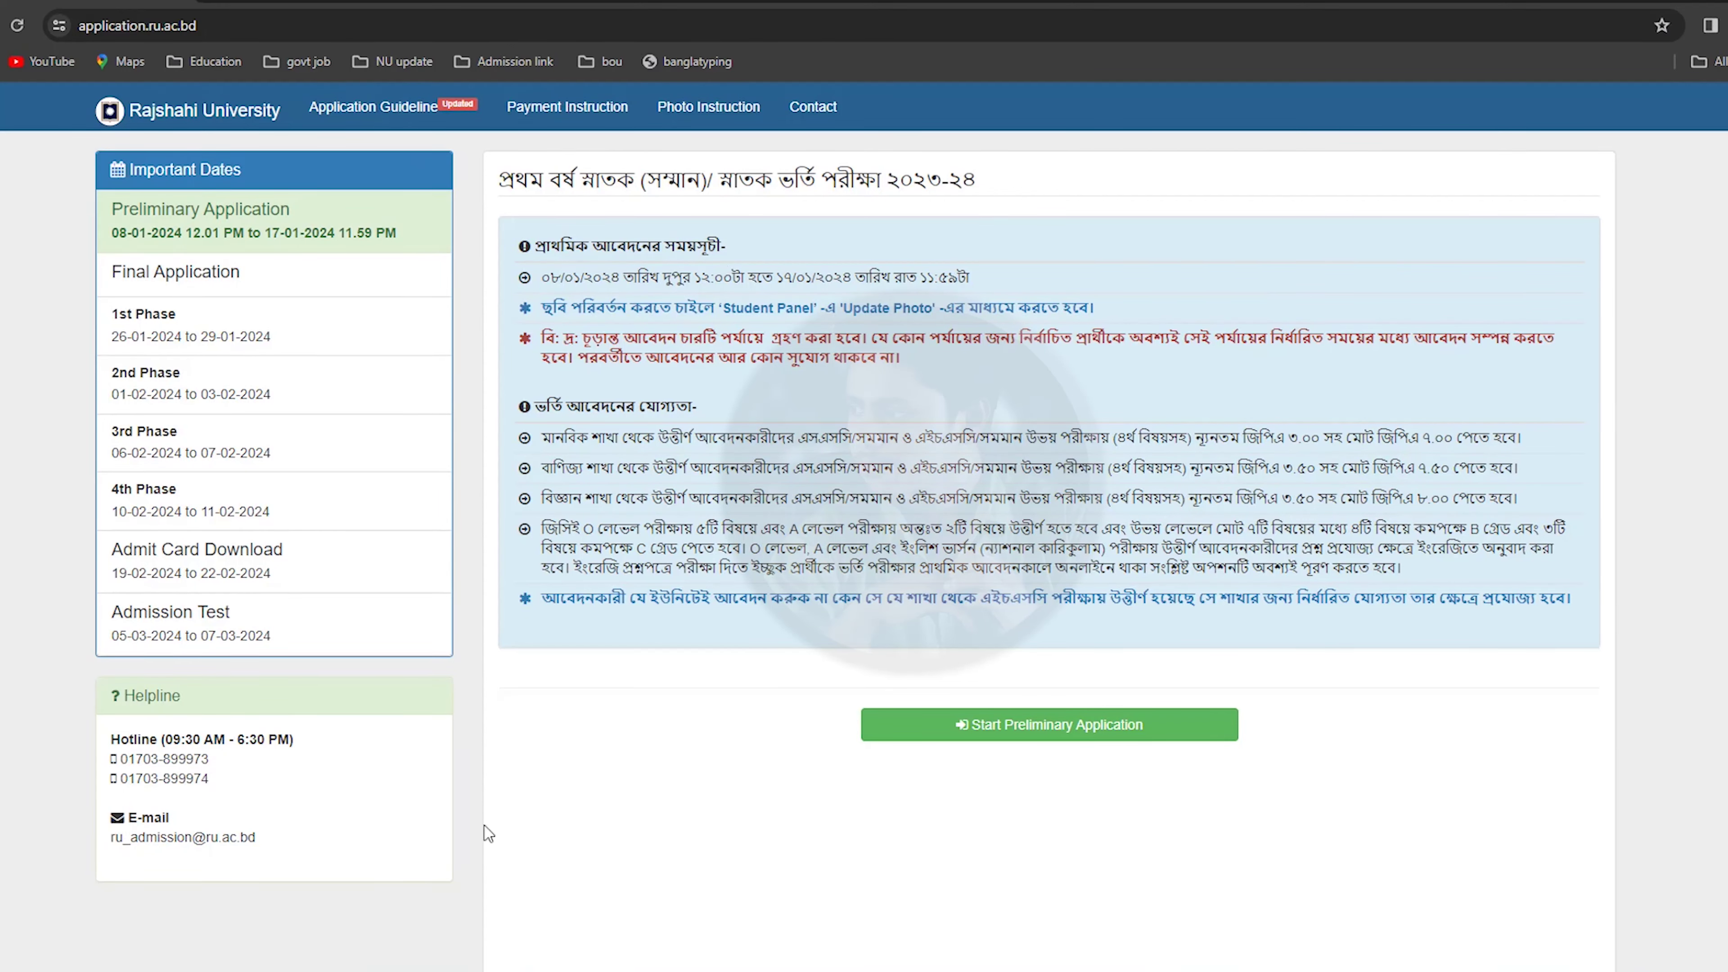
scroll(1021, 552, down, 1)
scroll(1089, 653, up, 1)
click(466, 20)
click(465, 20)
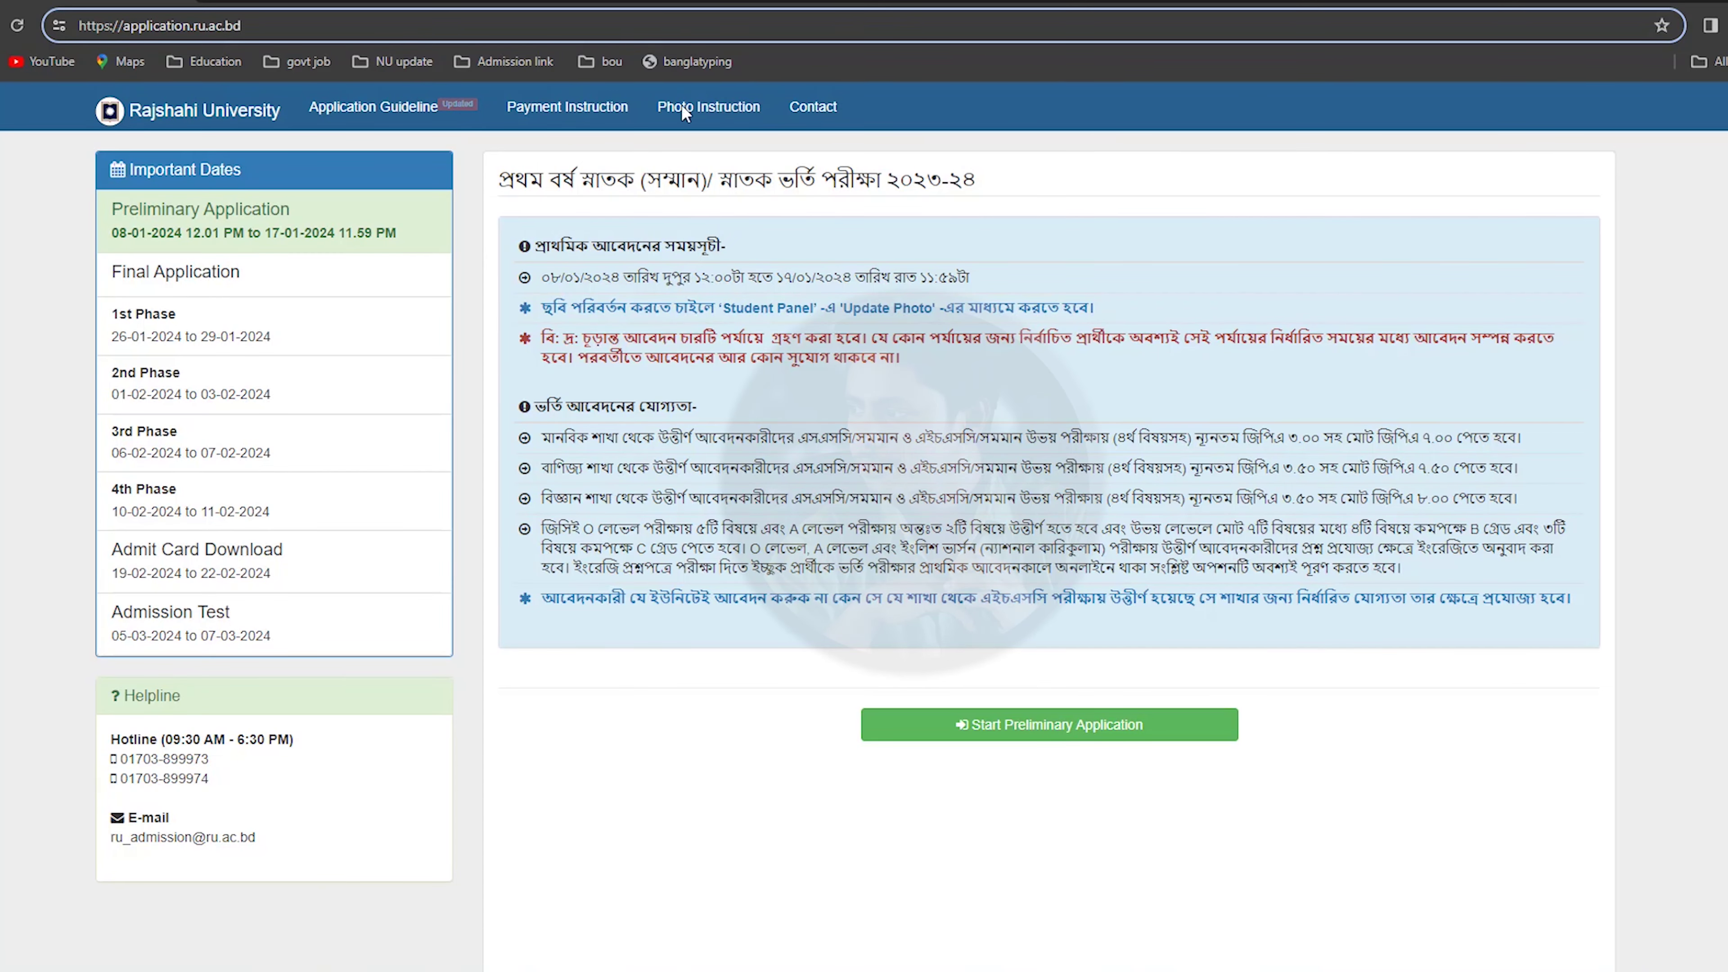
- Start the preliminary application, enter the HSC roll, SSC passing year and captcha, and submit
click(1050, 724)
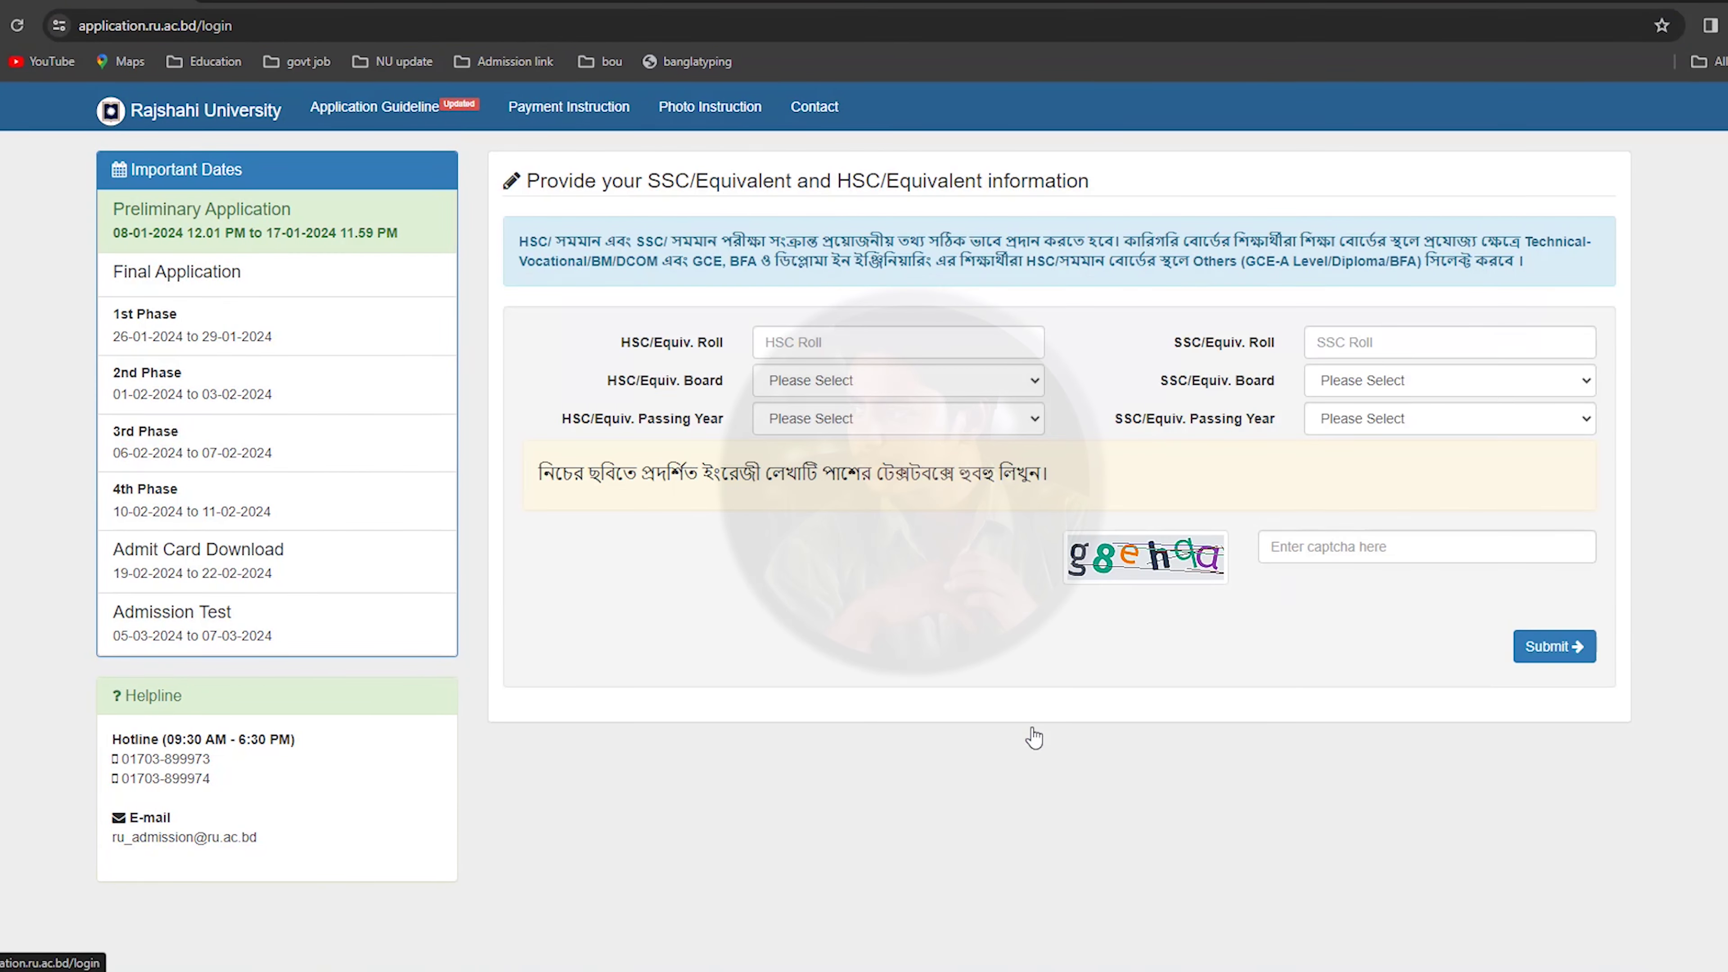
click(883, 354)
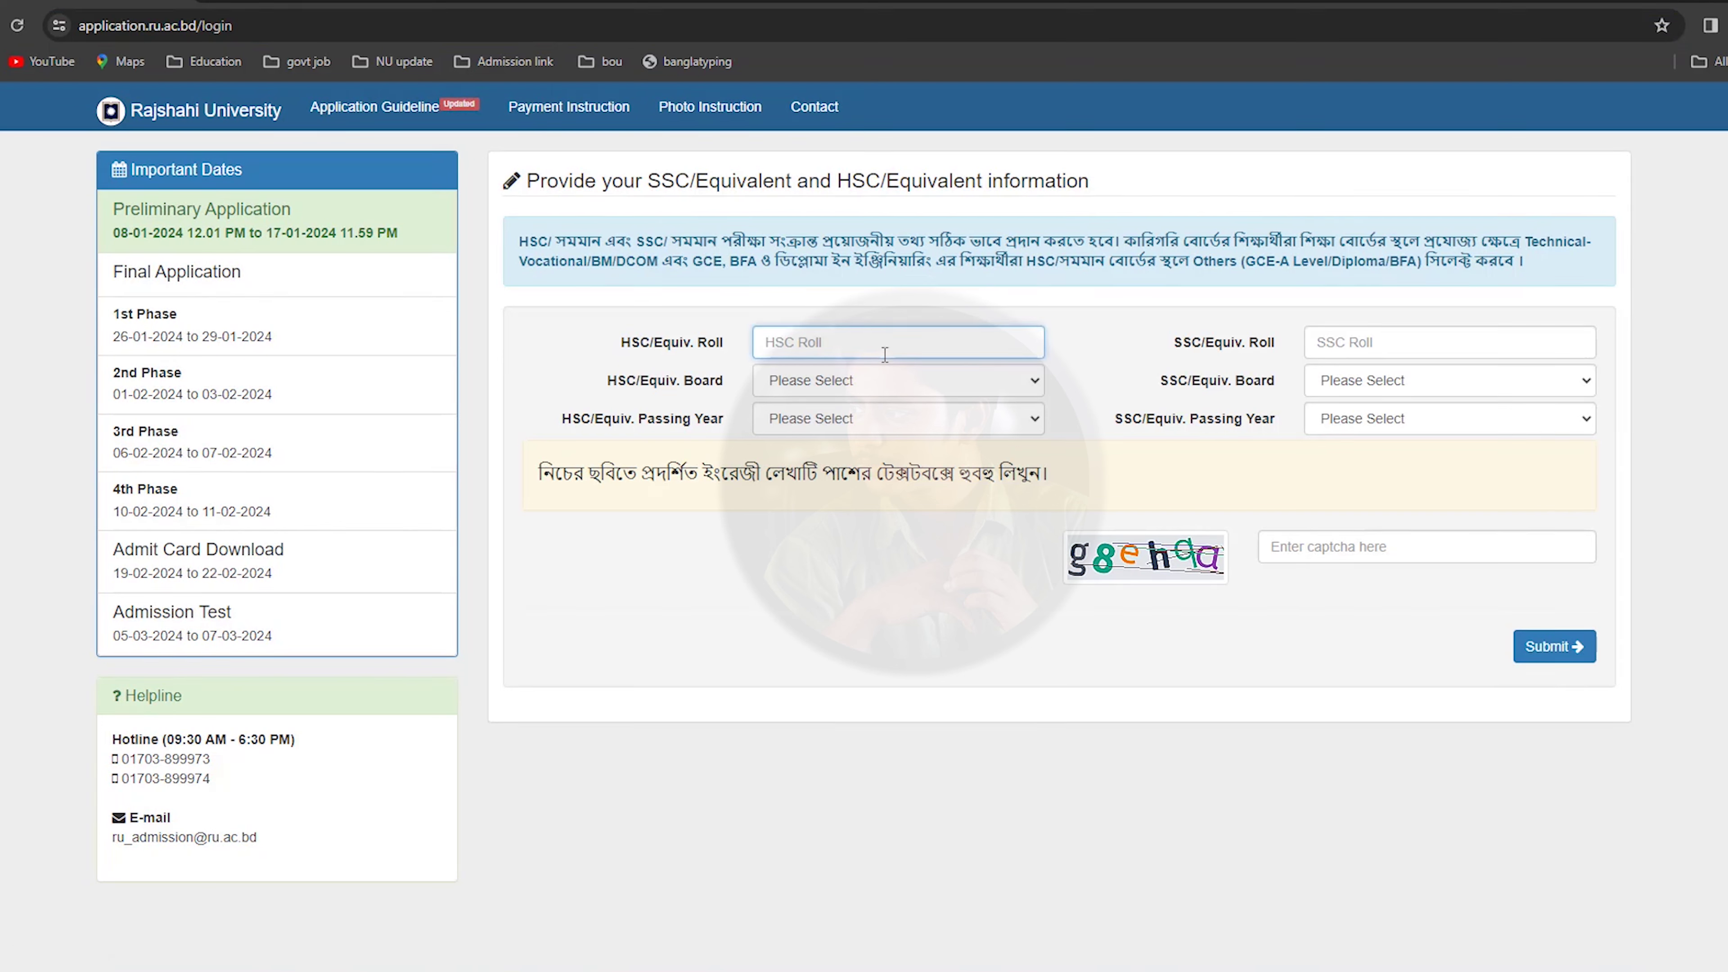
text(5)
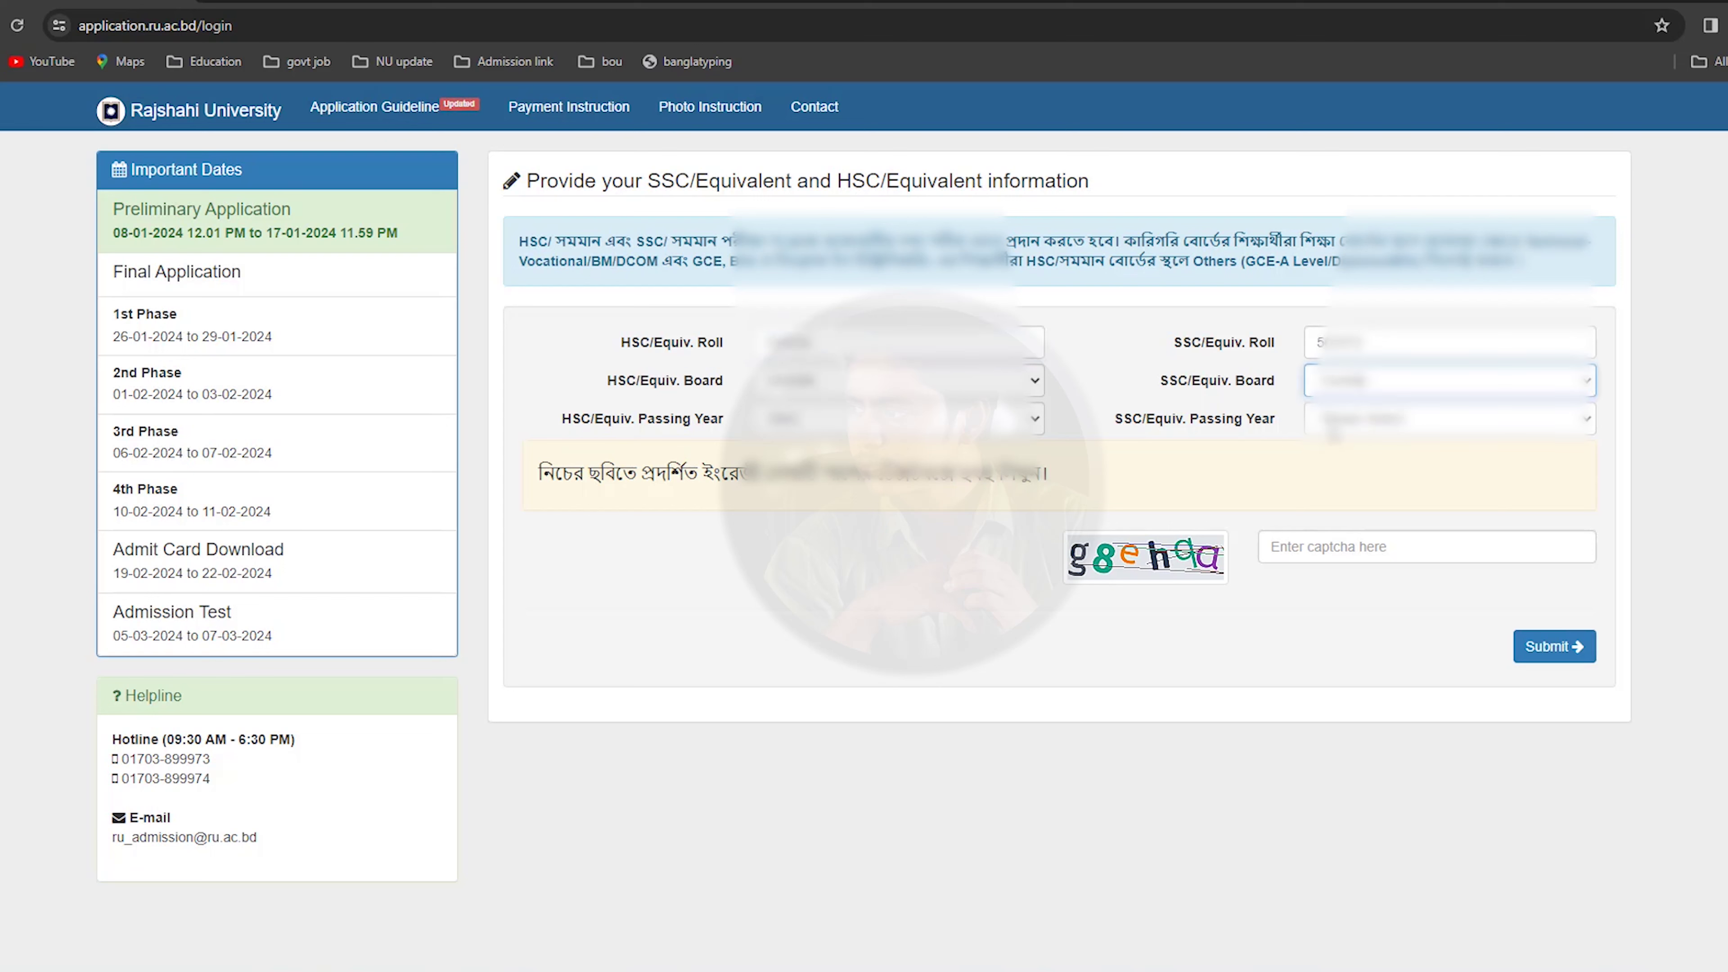
click(1361, 418)
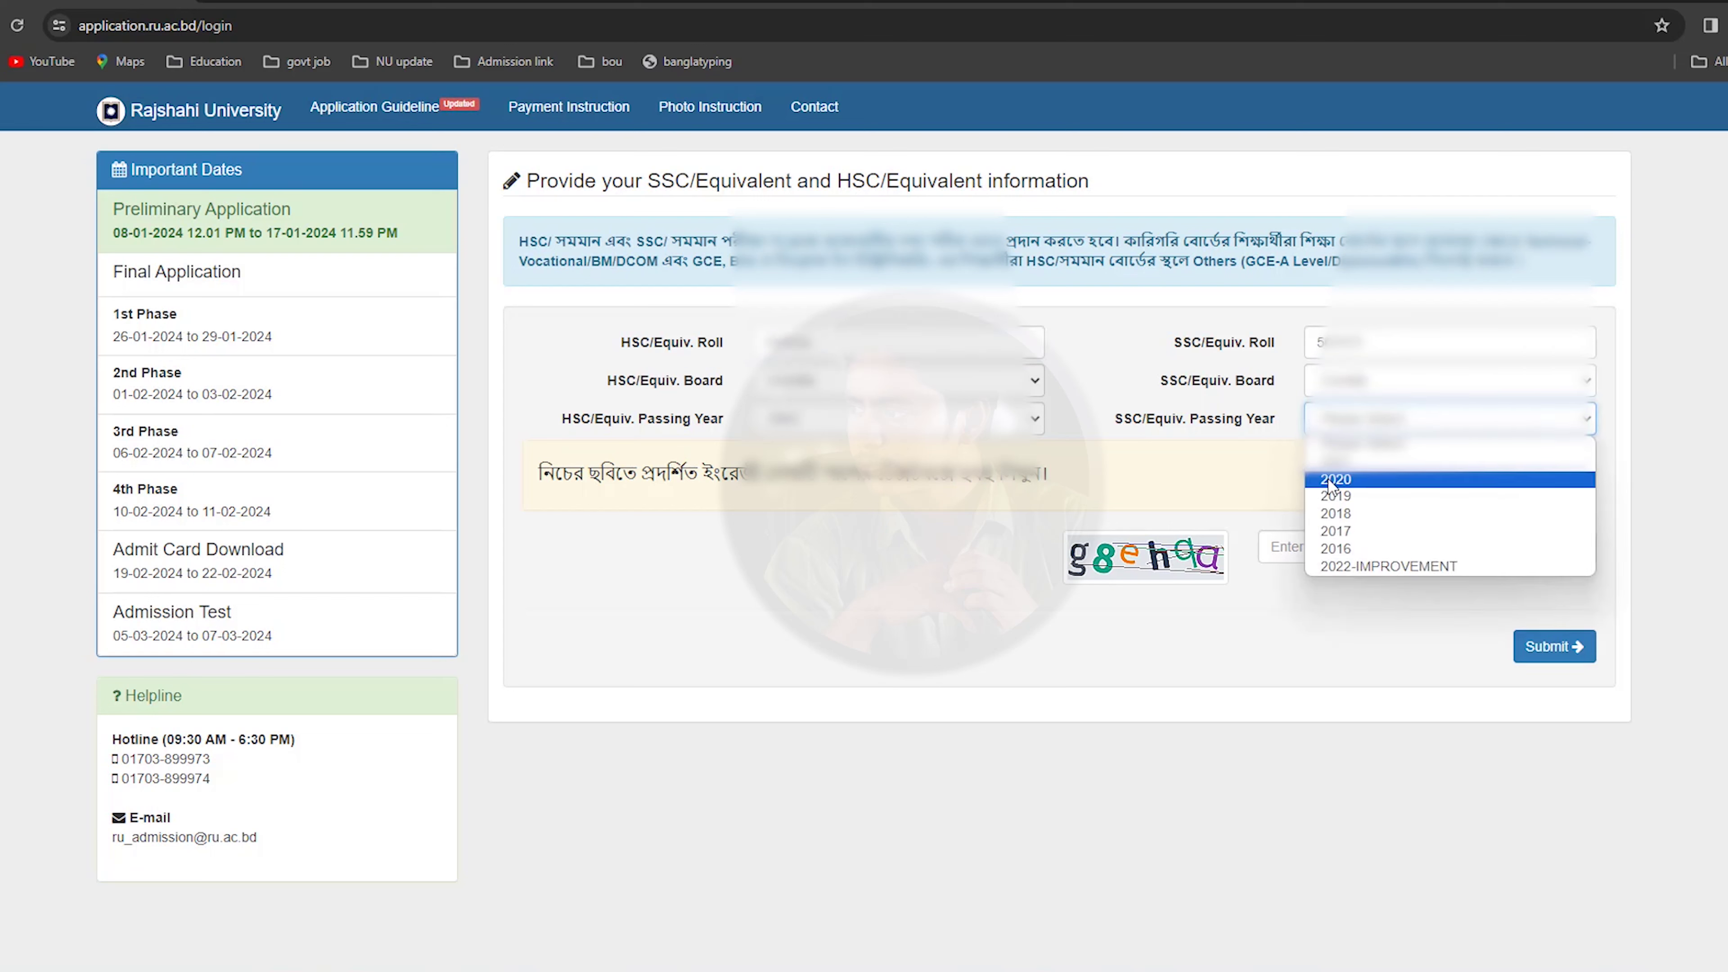
click(1334, 479)
click(1416, 554)
text(g8ehqa)
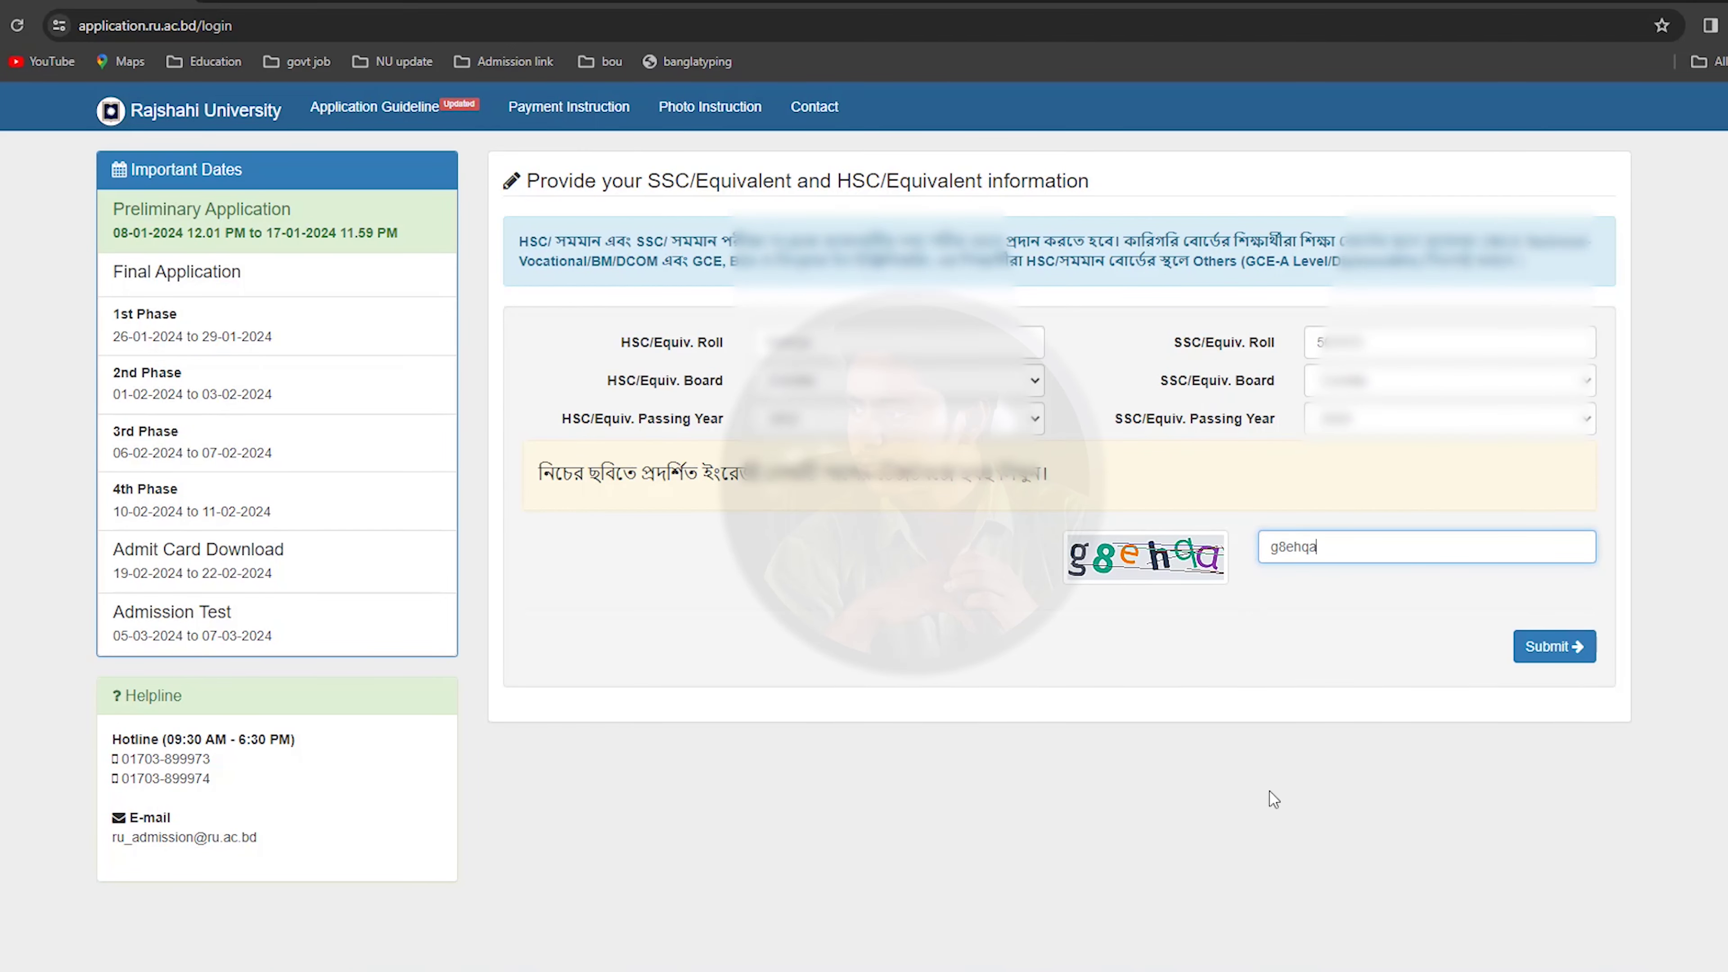
click(1555, 646)
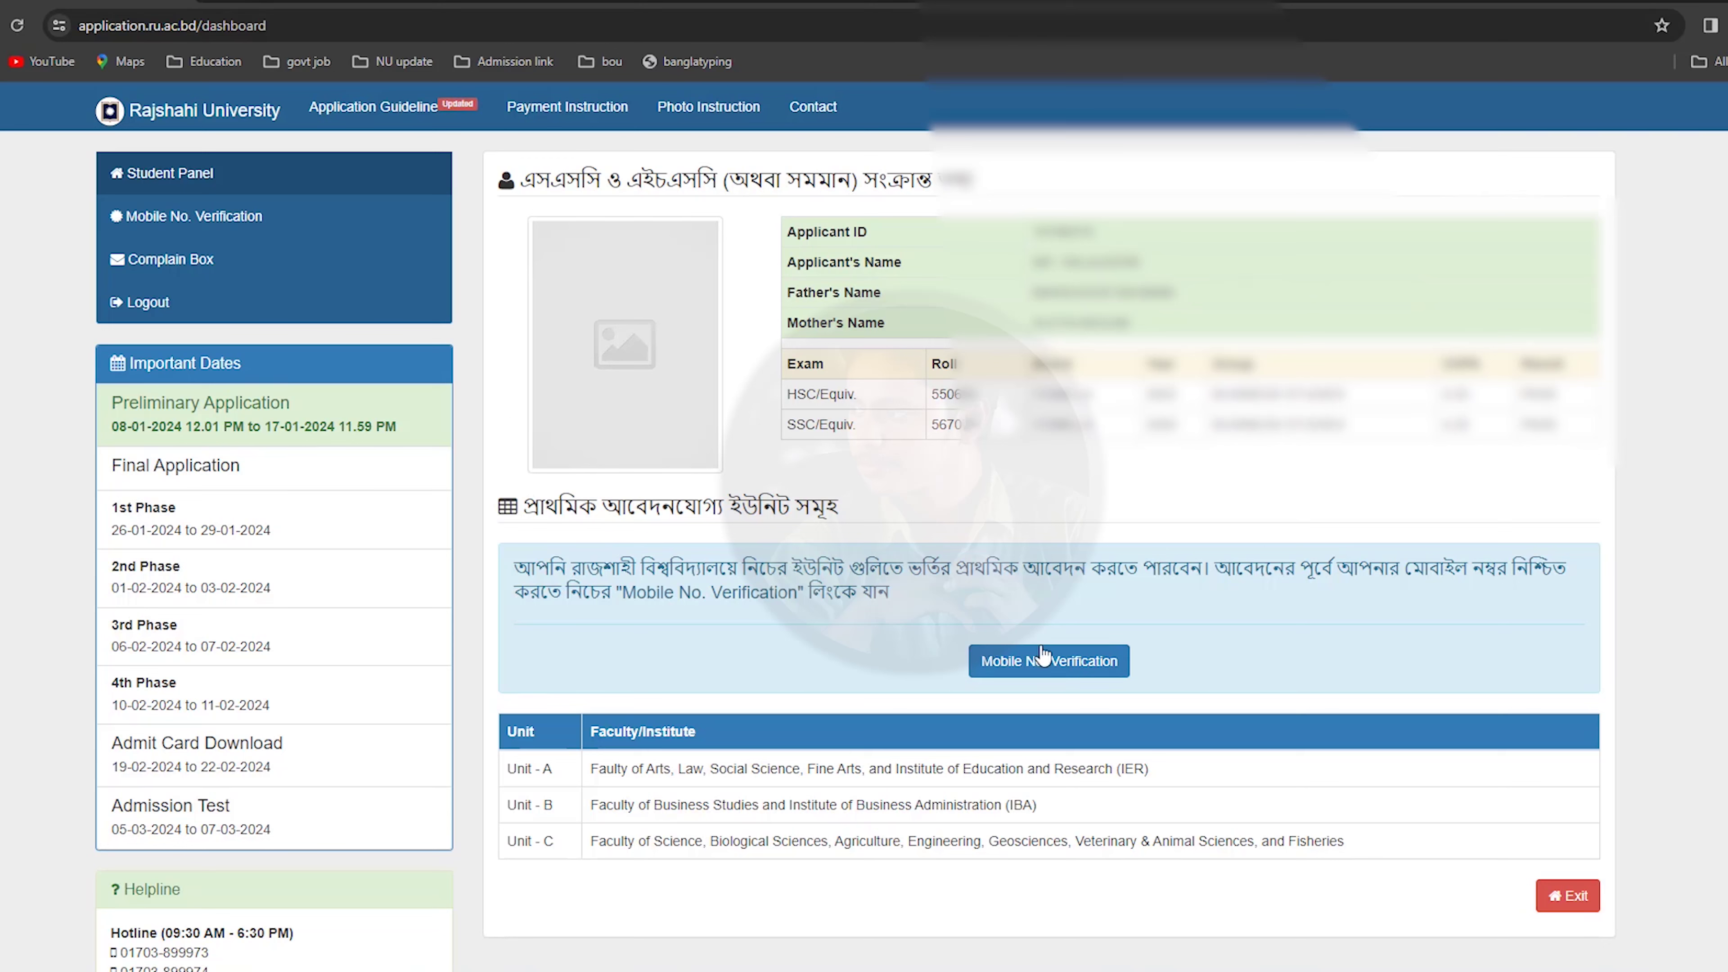
- Begin mobile verification and submit the applicant's mobile number
click(1084, 672)
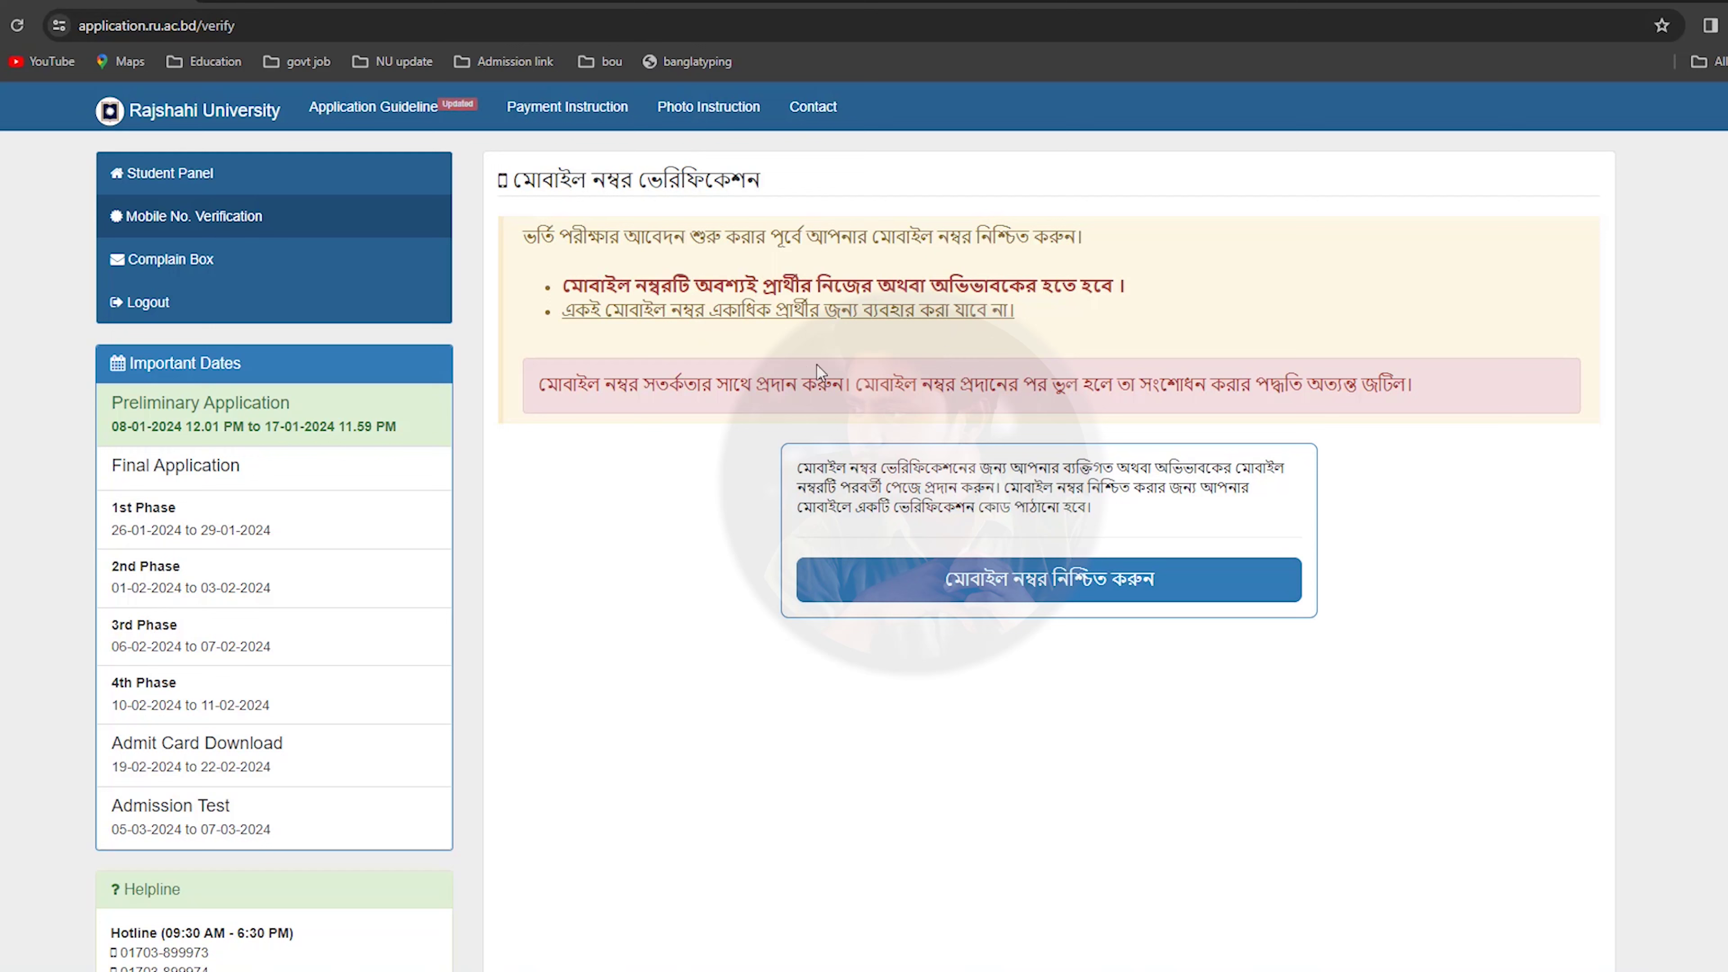
triple_click(515, 225)
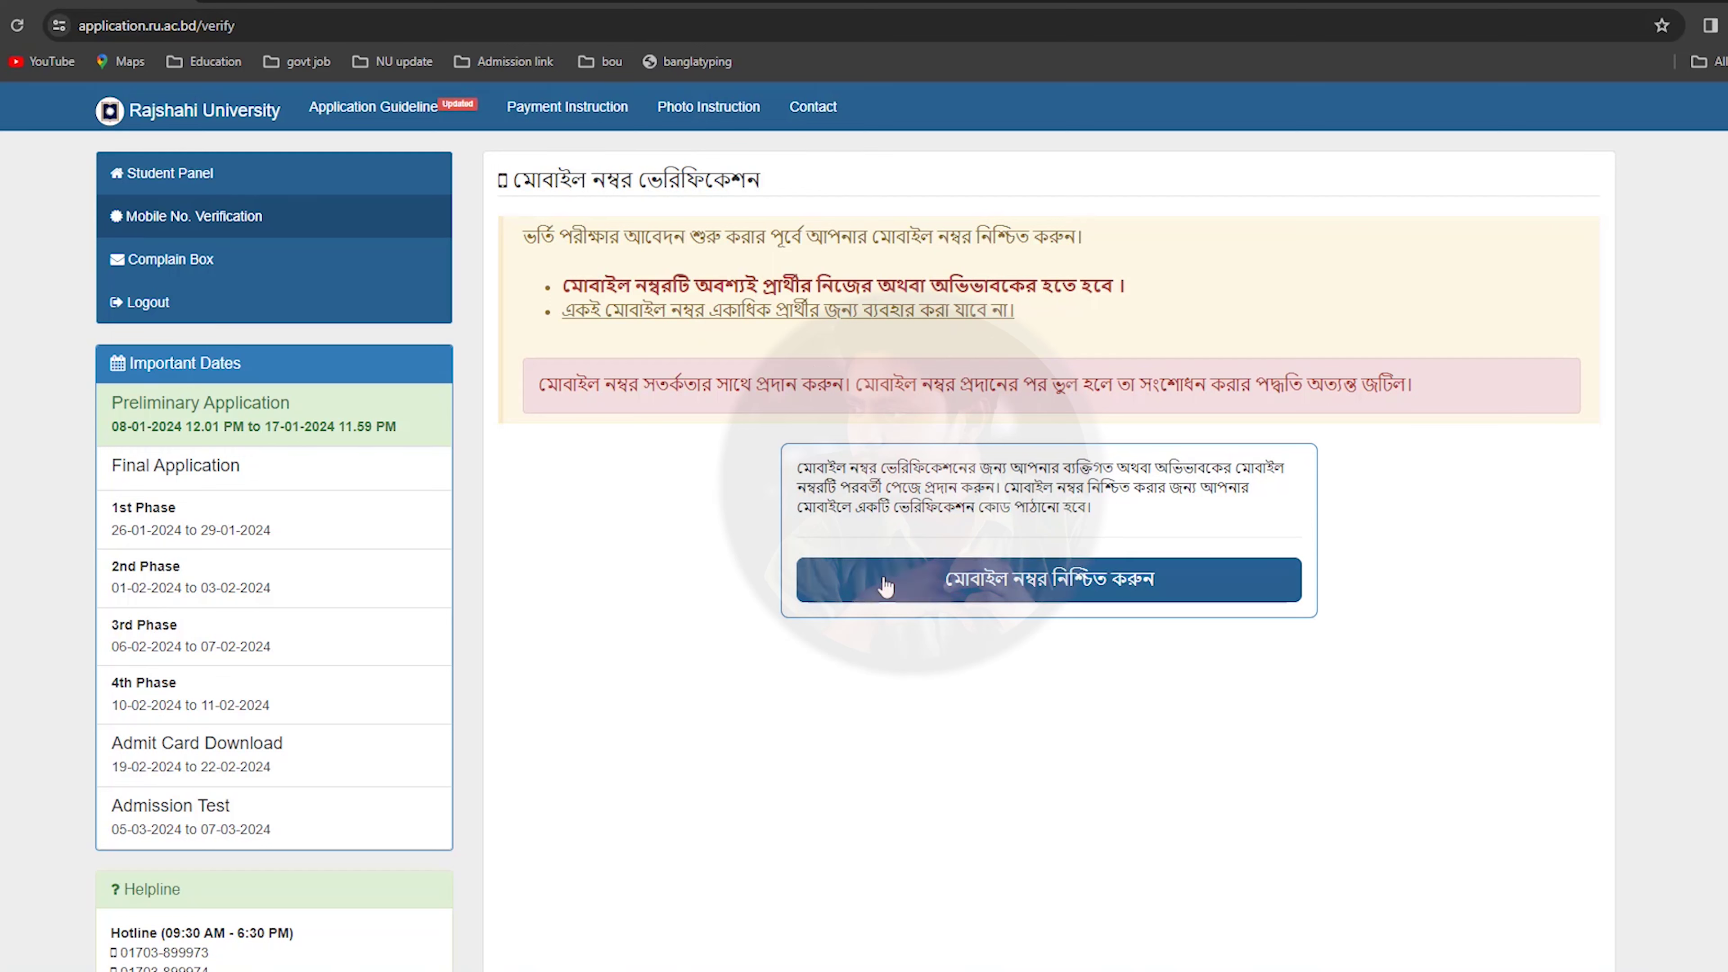
click(973, 586)
click(939, 478)
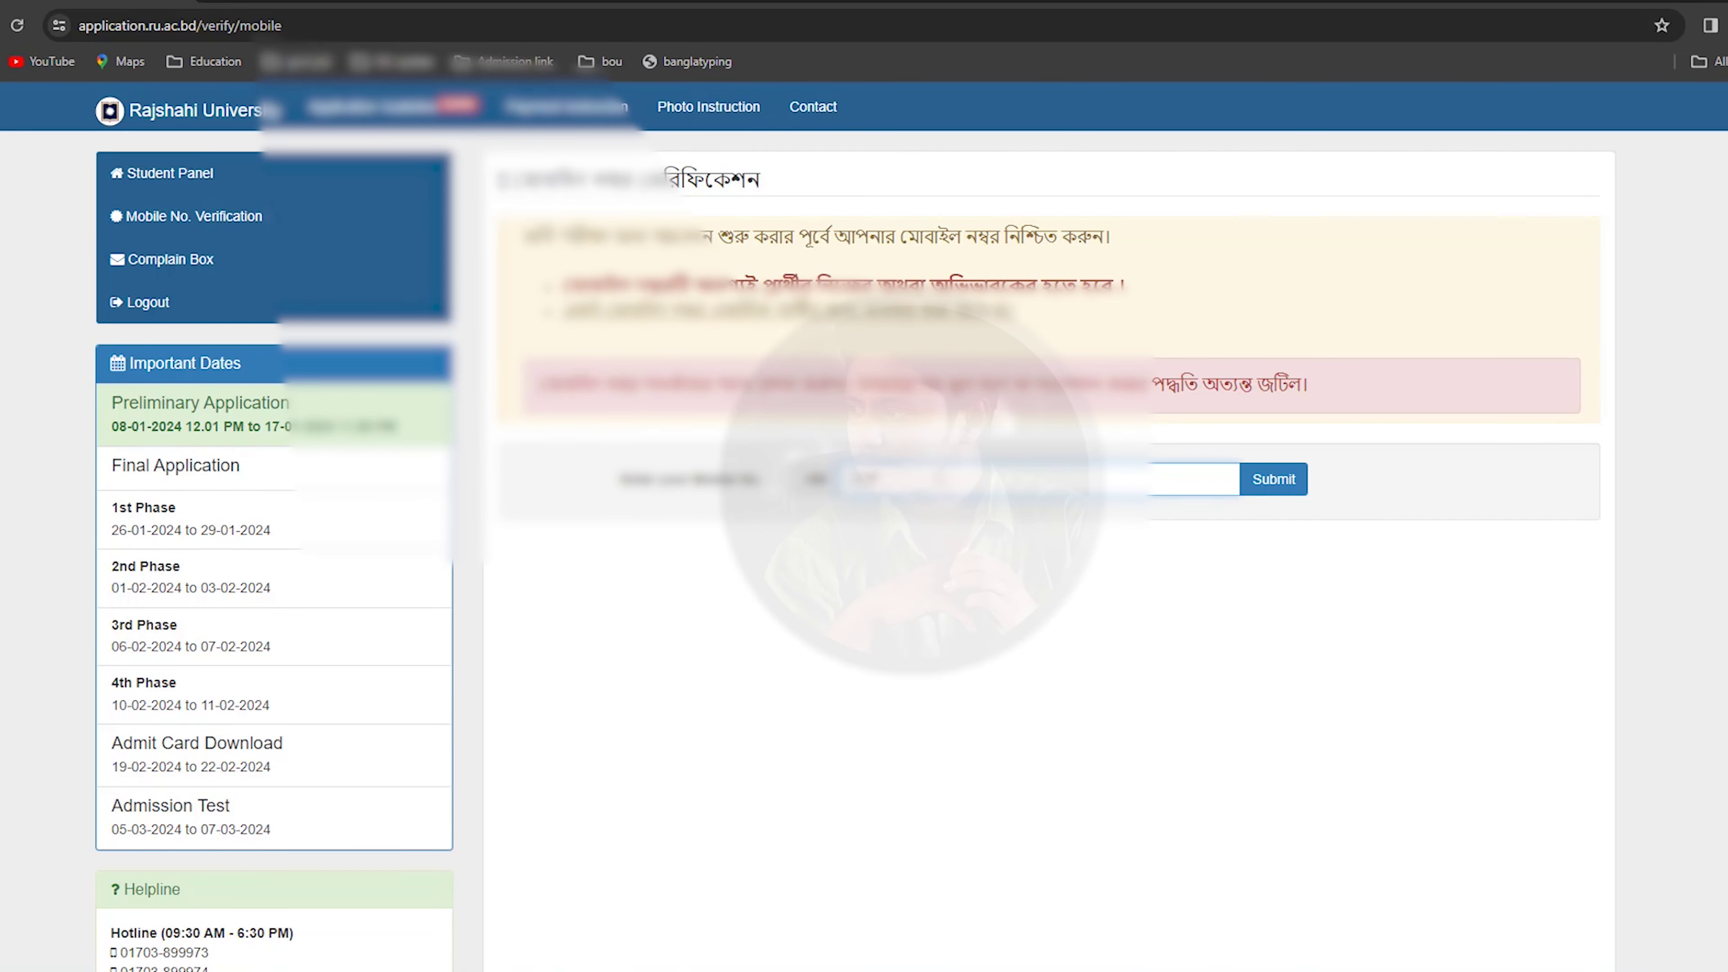
text(12)
click(1274, 480)
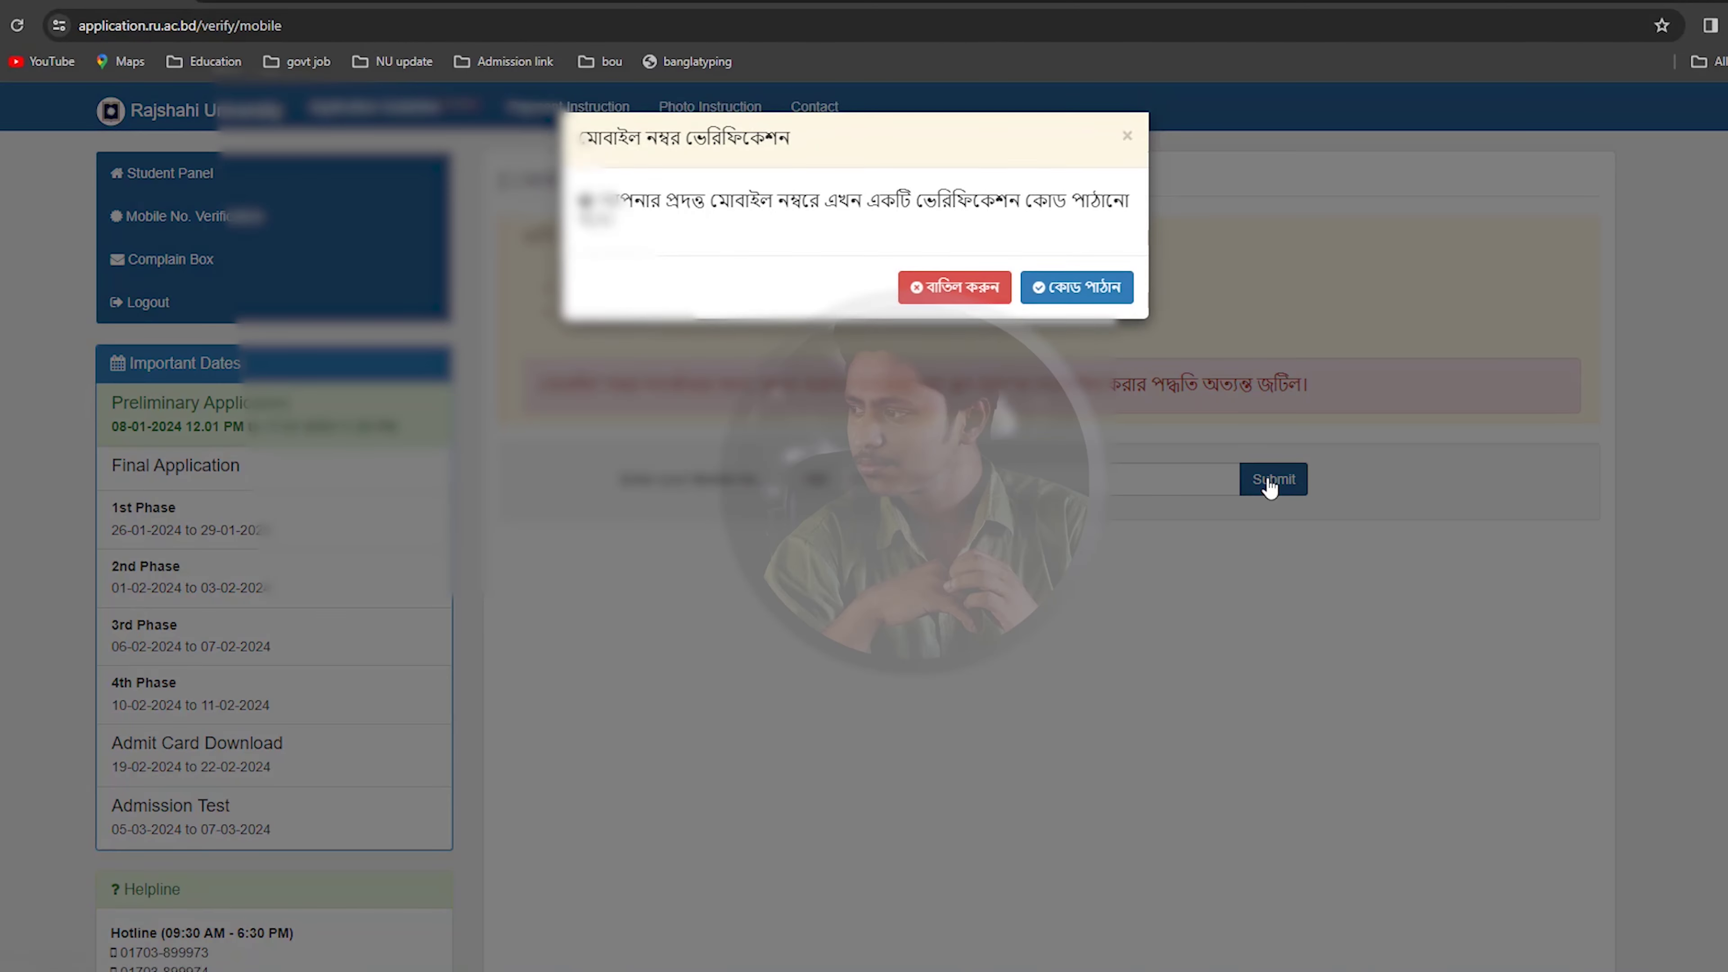
- Have the one-time code sent, enter the received code, and verify it
click(1078, 287)
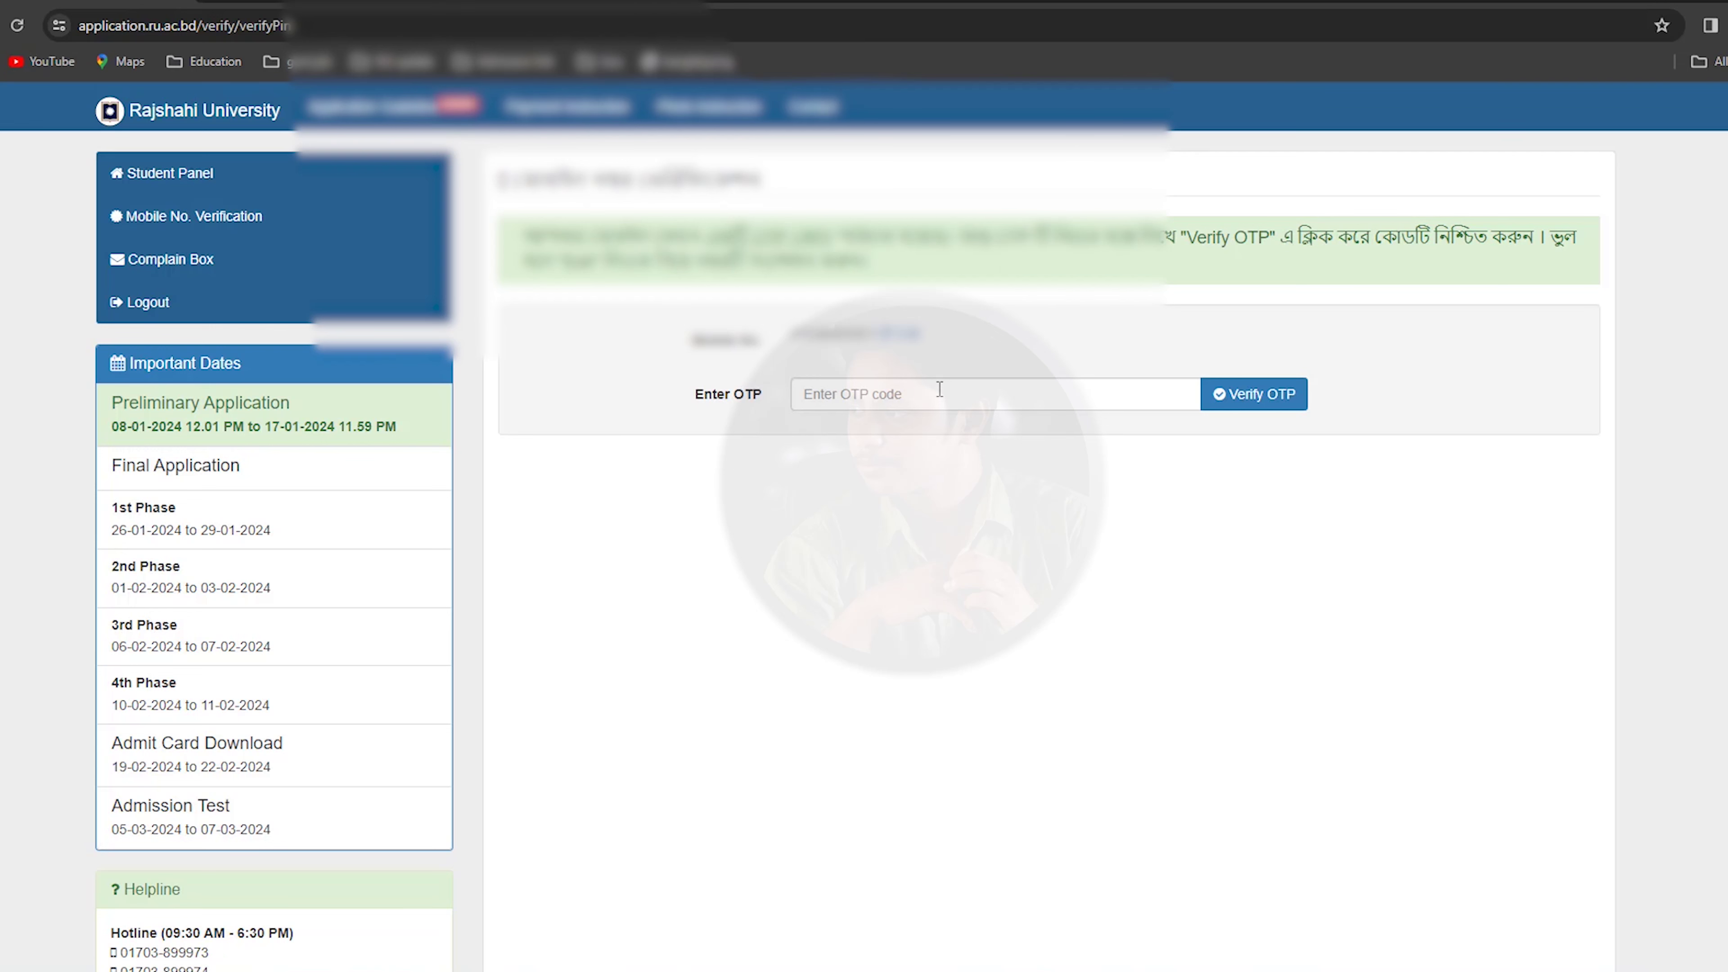
click(940, 389)
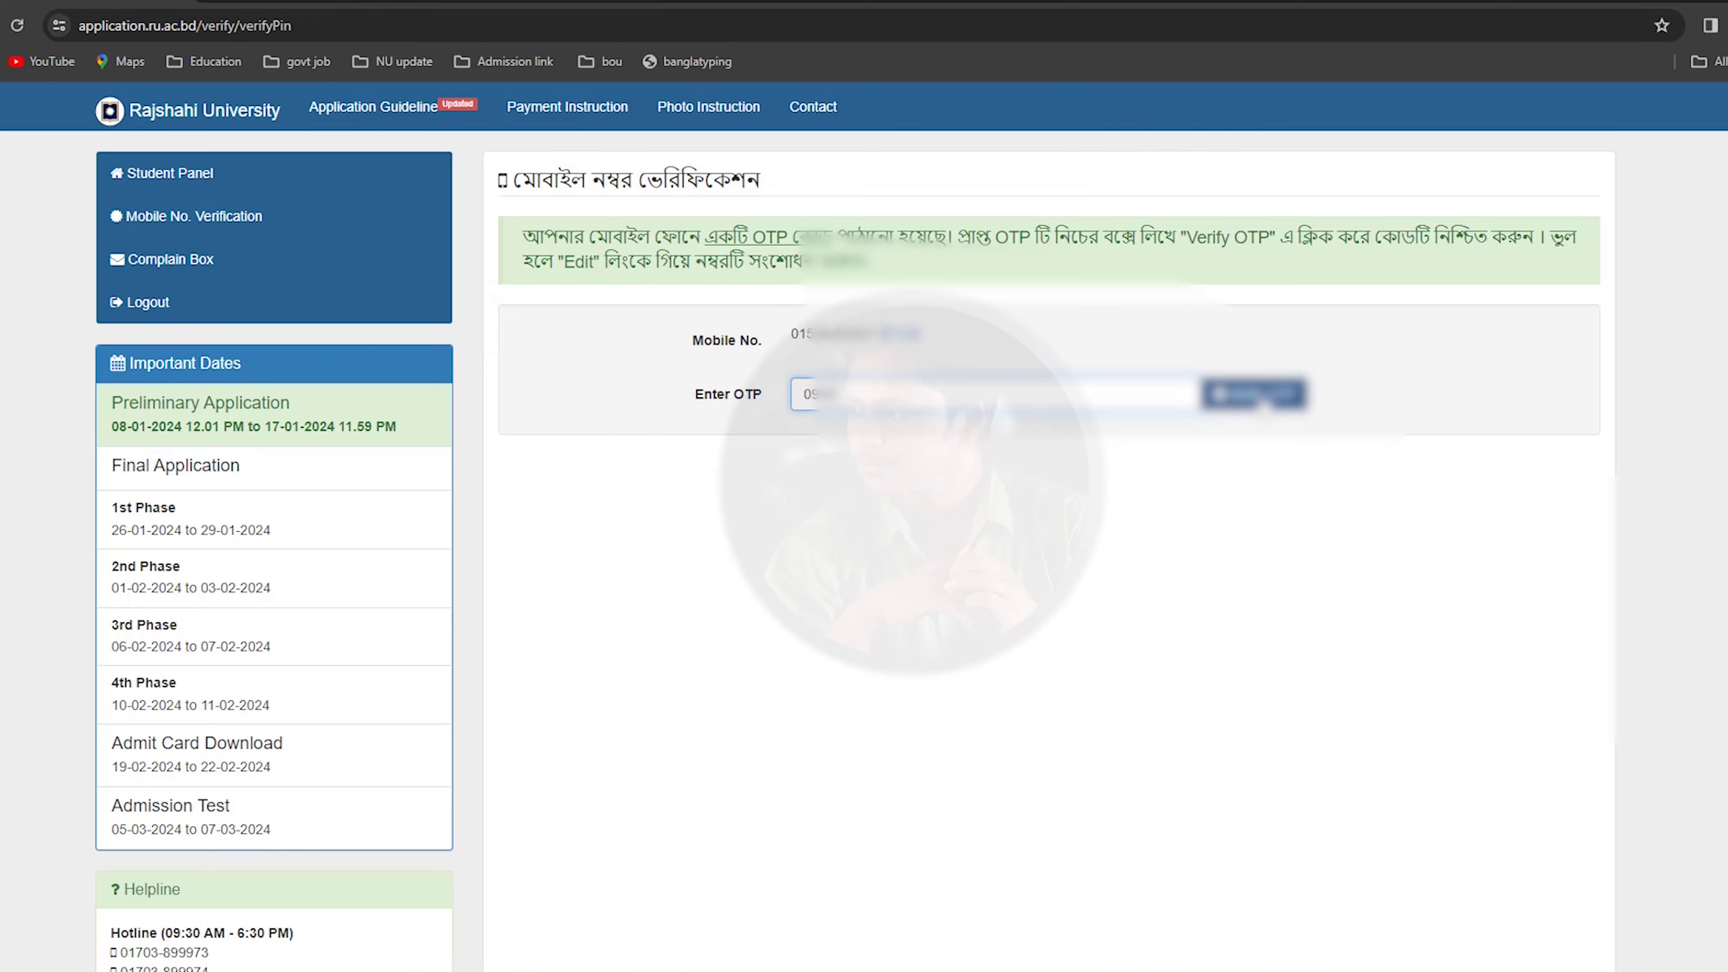
click(1254, 393)
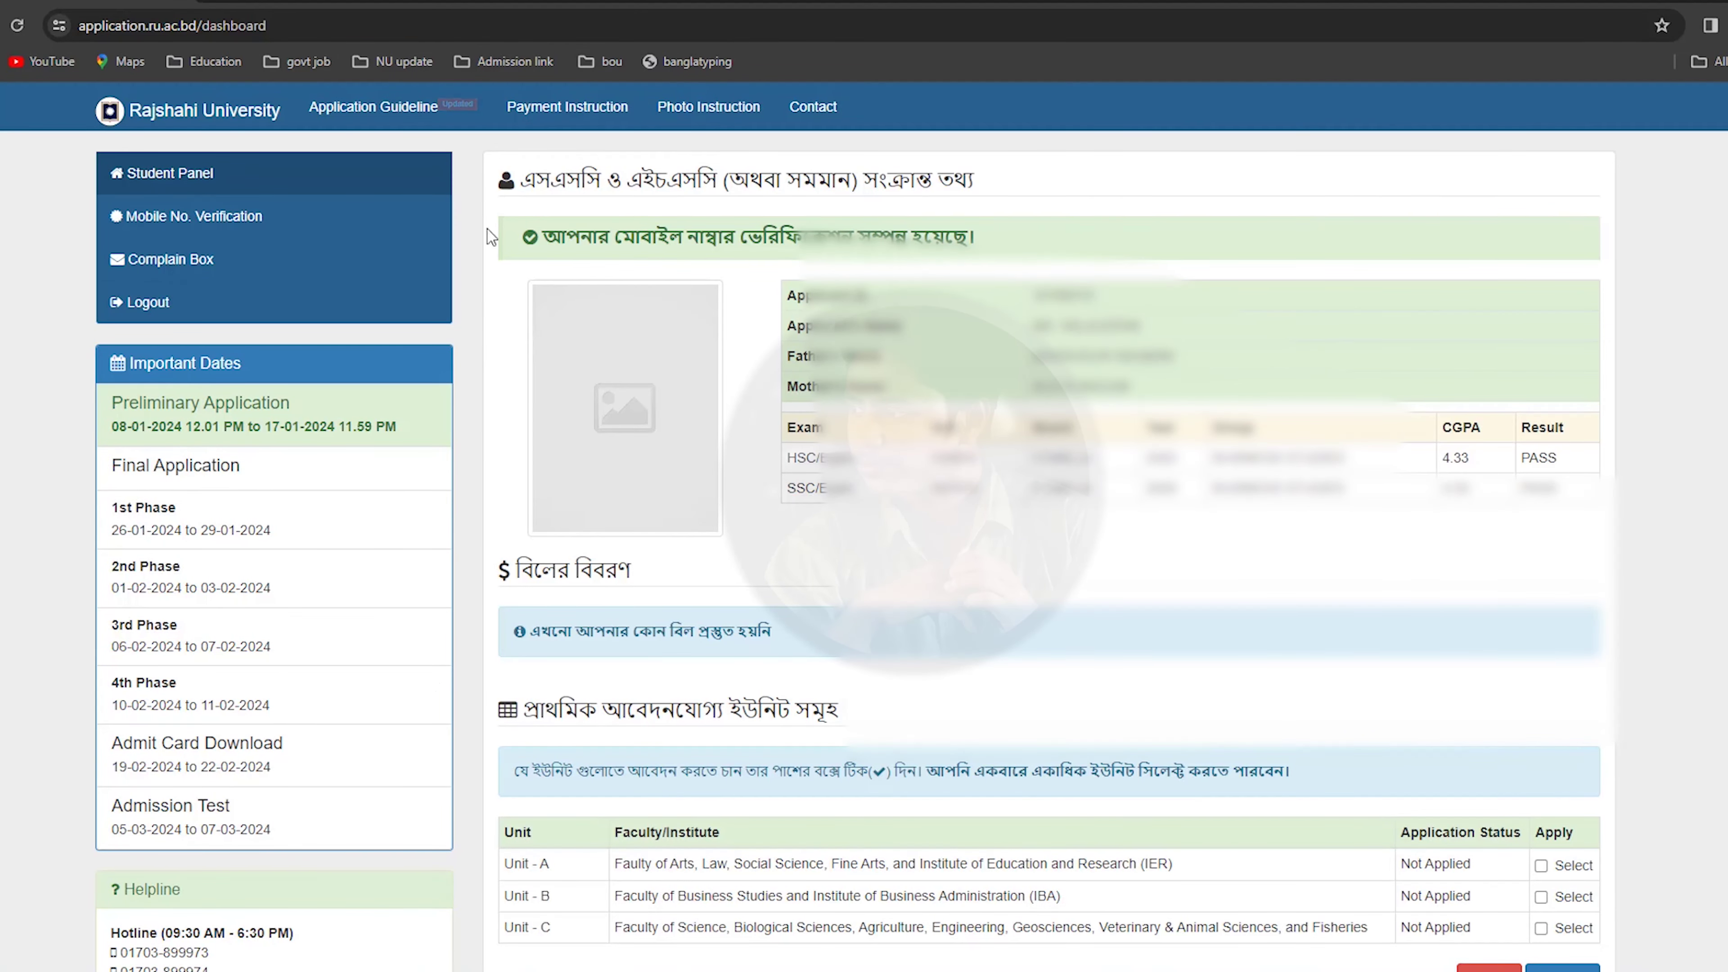
- Tick Unit A, Unit B and Unit C and apply for all three
drag(512, 231, 1072, 223)
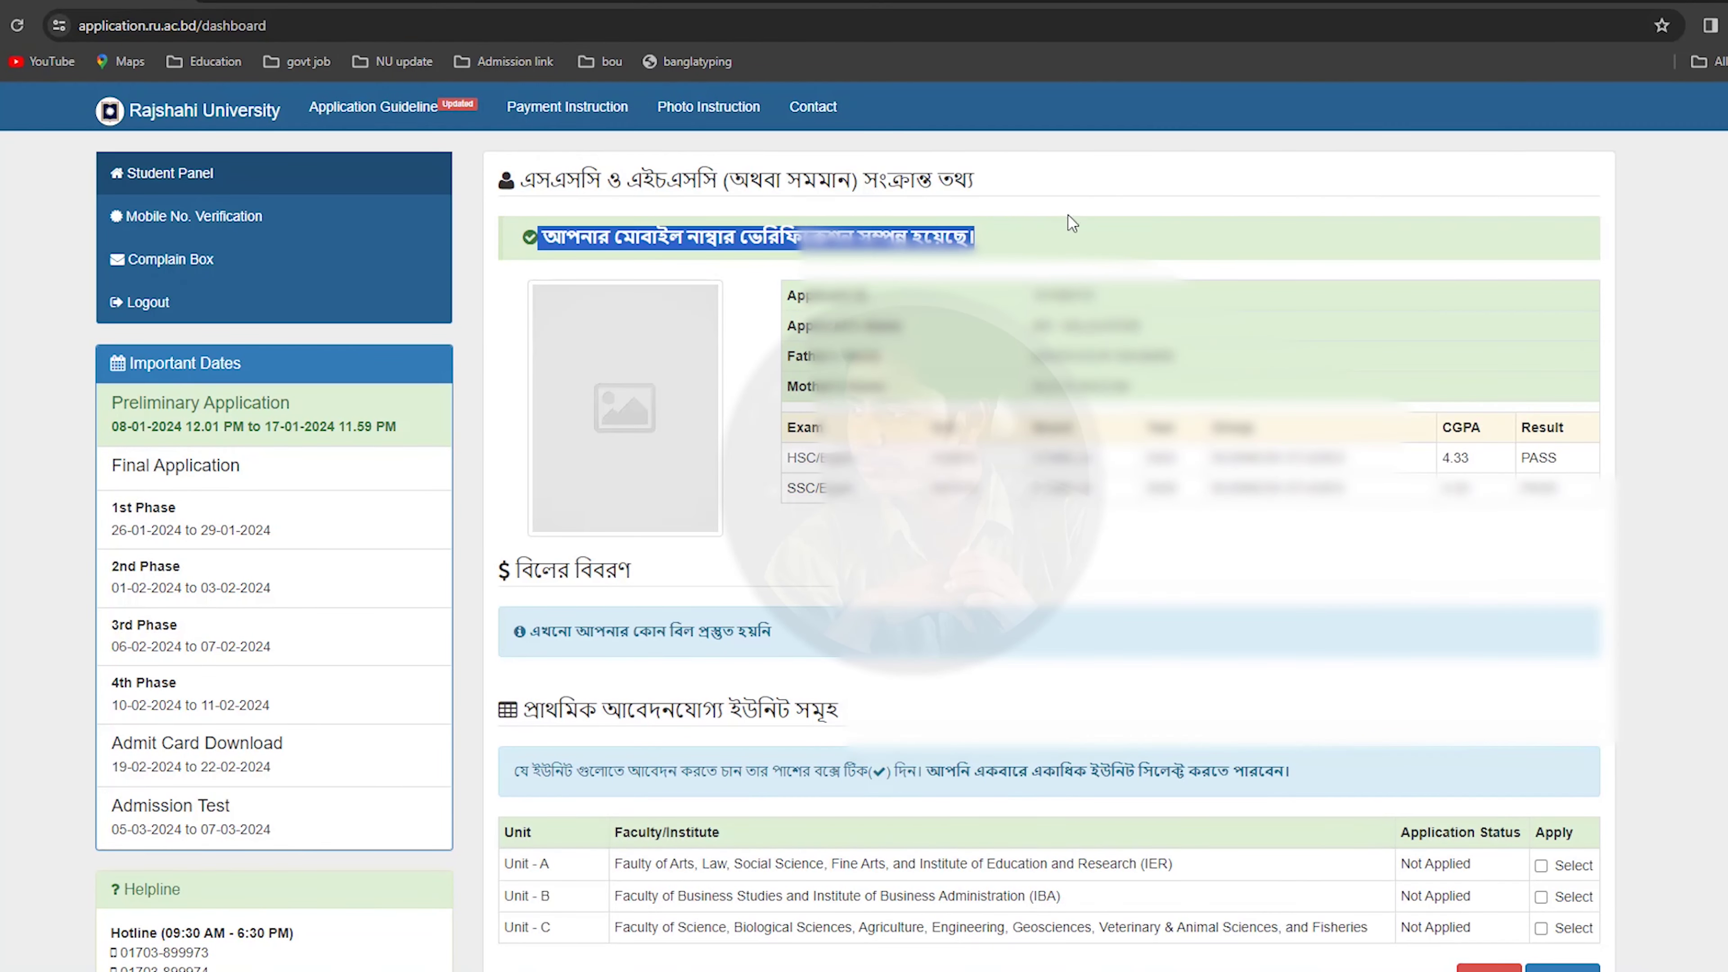
click(1074, 224)
scroll(1074, 223, down, 2)
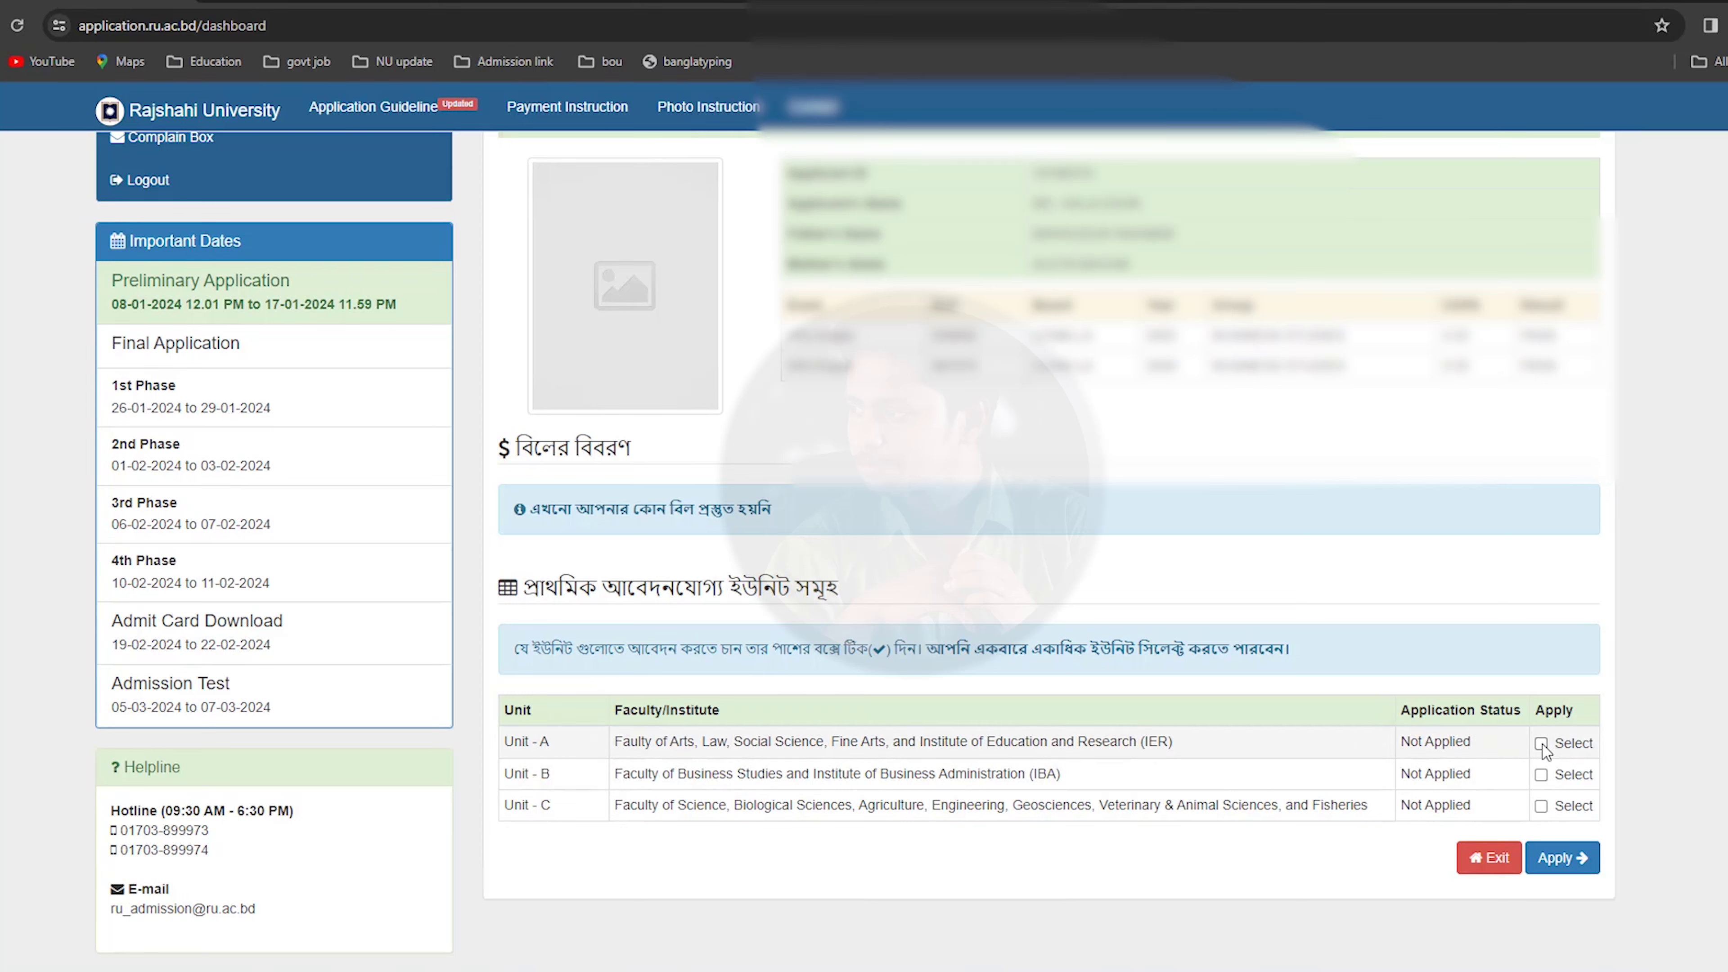
click(1541, 743)
click(1541, 775)
click(1541, 806)
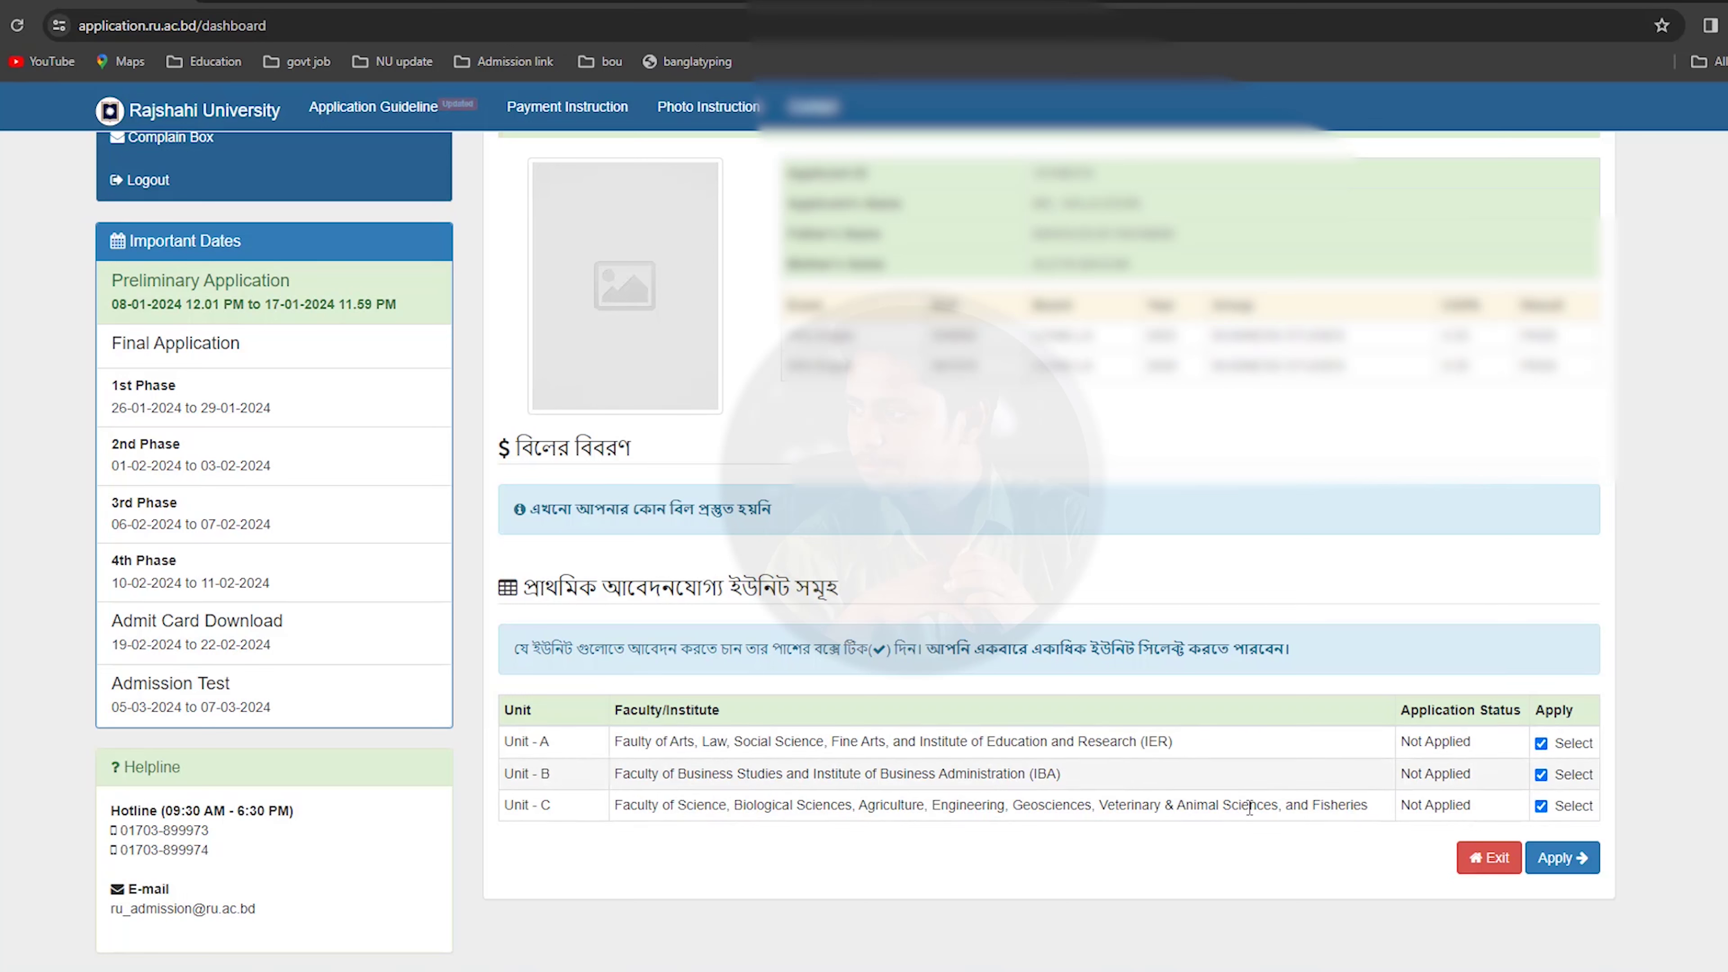
click(1562, 859)
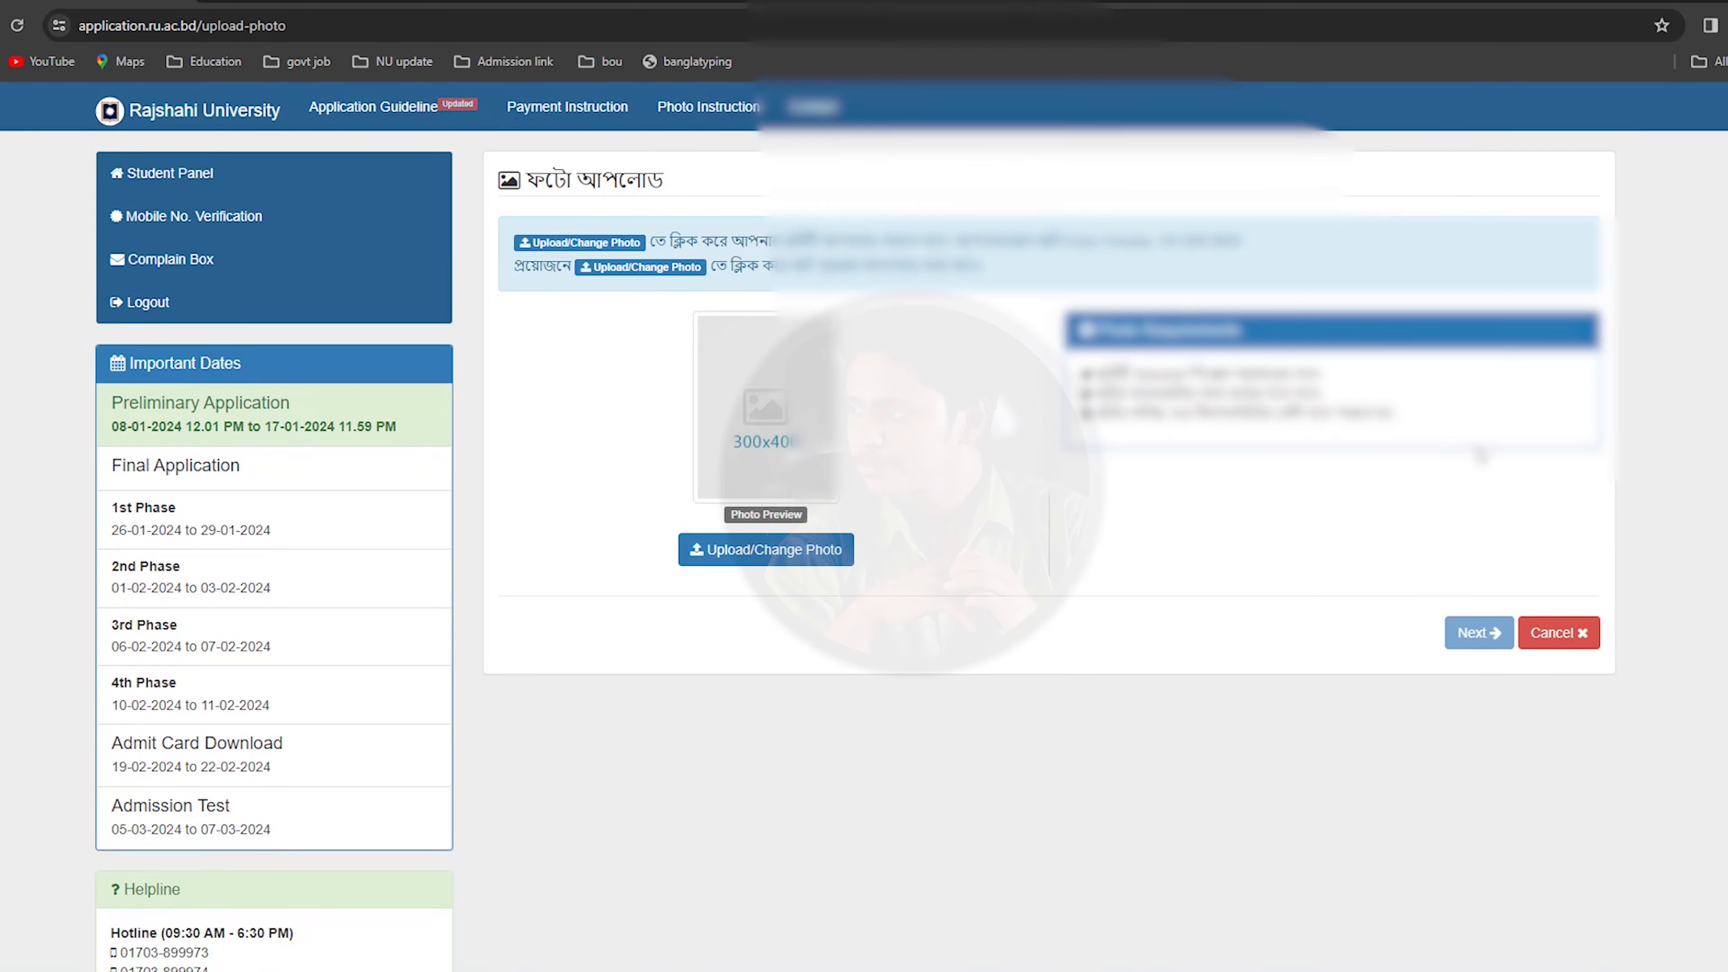
- Review the photo requirements, upload the applicant's photo, and continue to quota information
drag(1448, 427, 1032, 345)
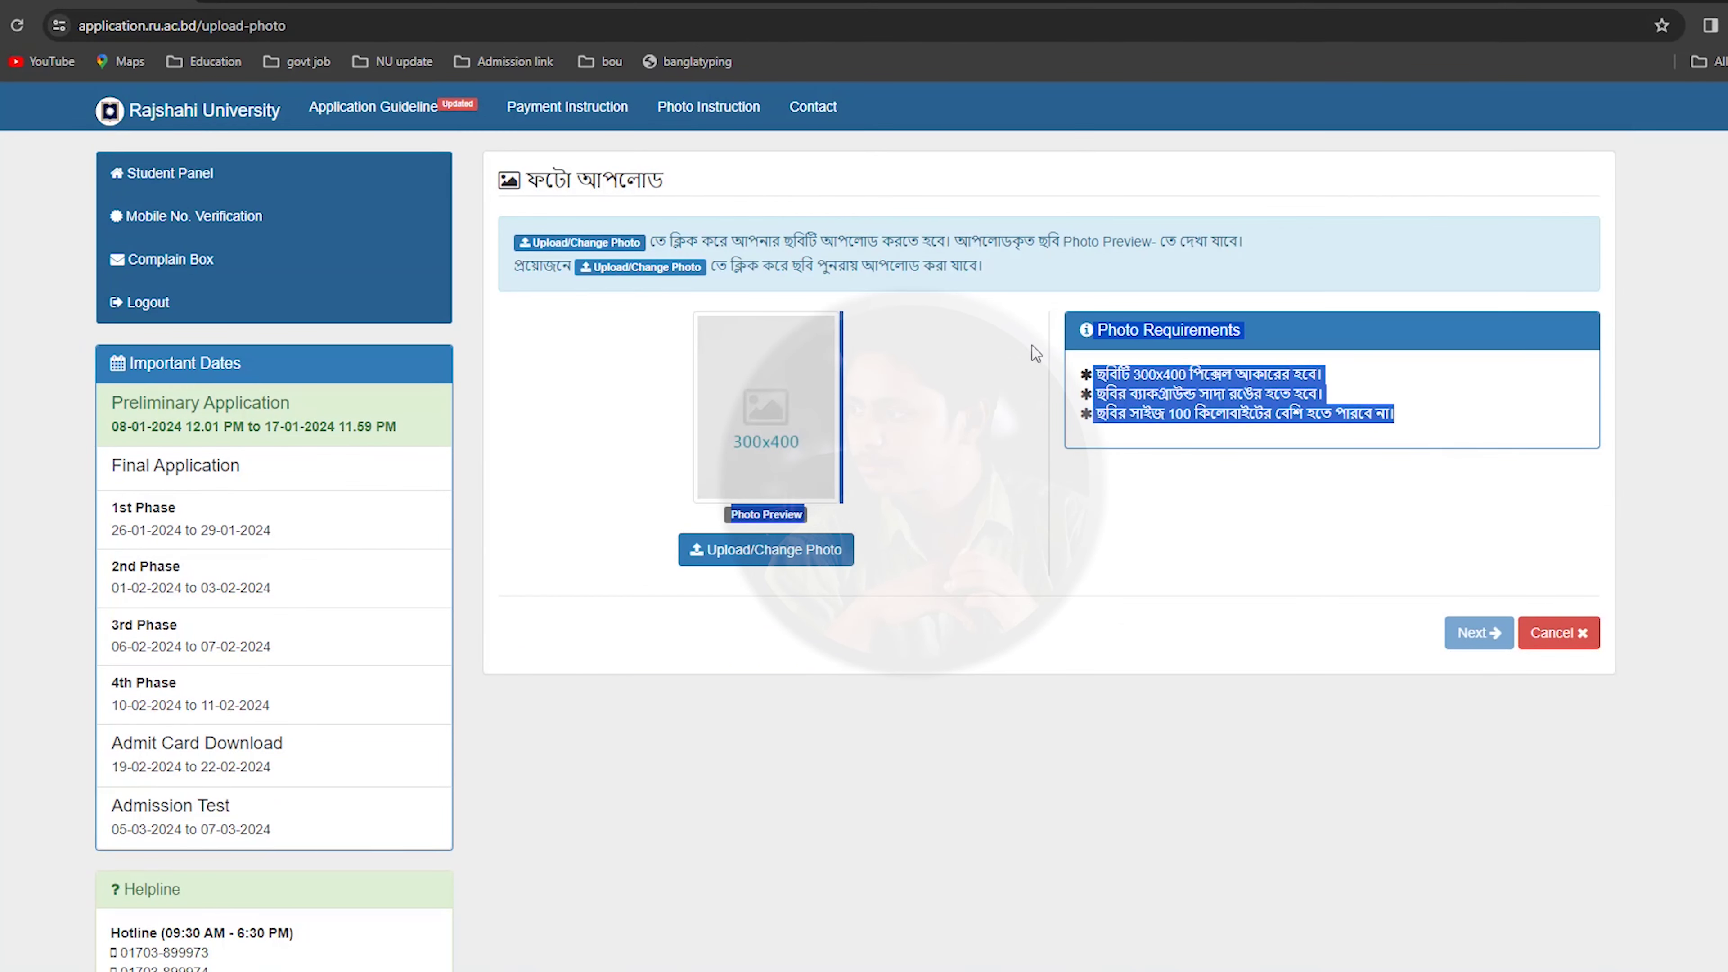
click(1202, 476)
drag(1414, 430, 1093, 428)
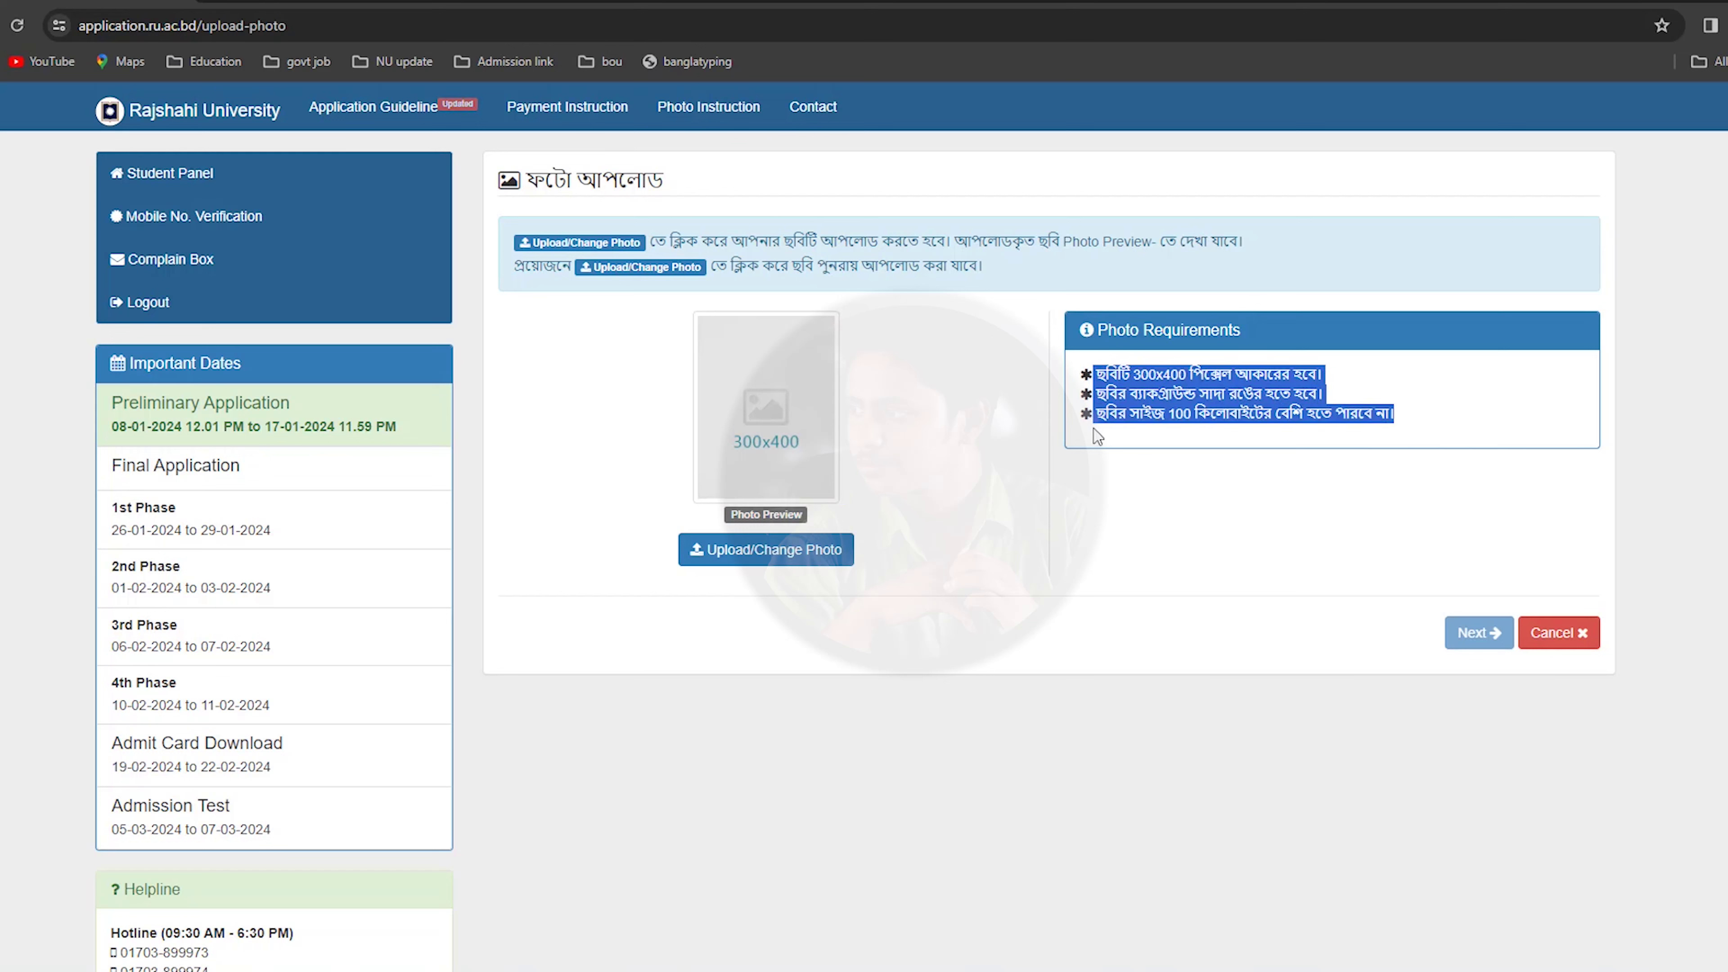
click(1120, 439)
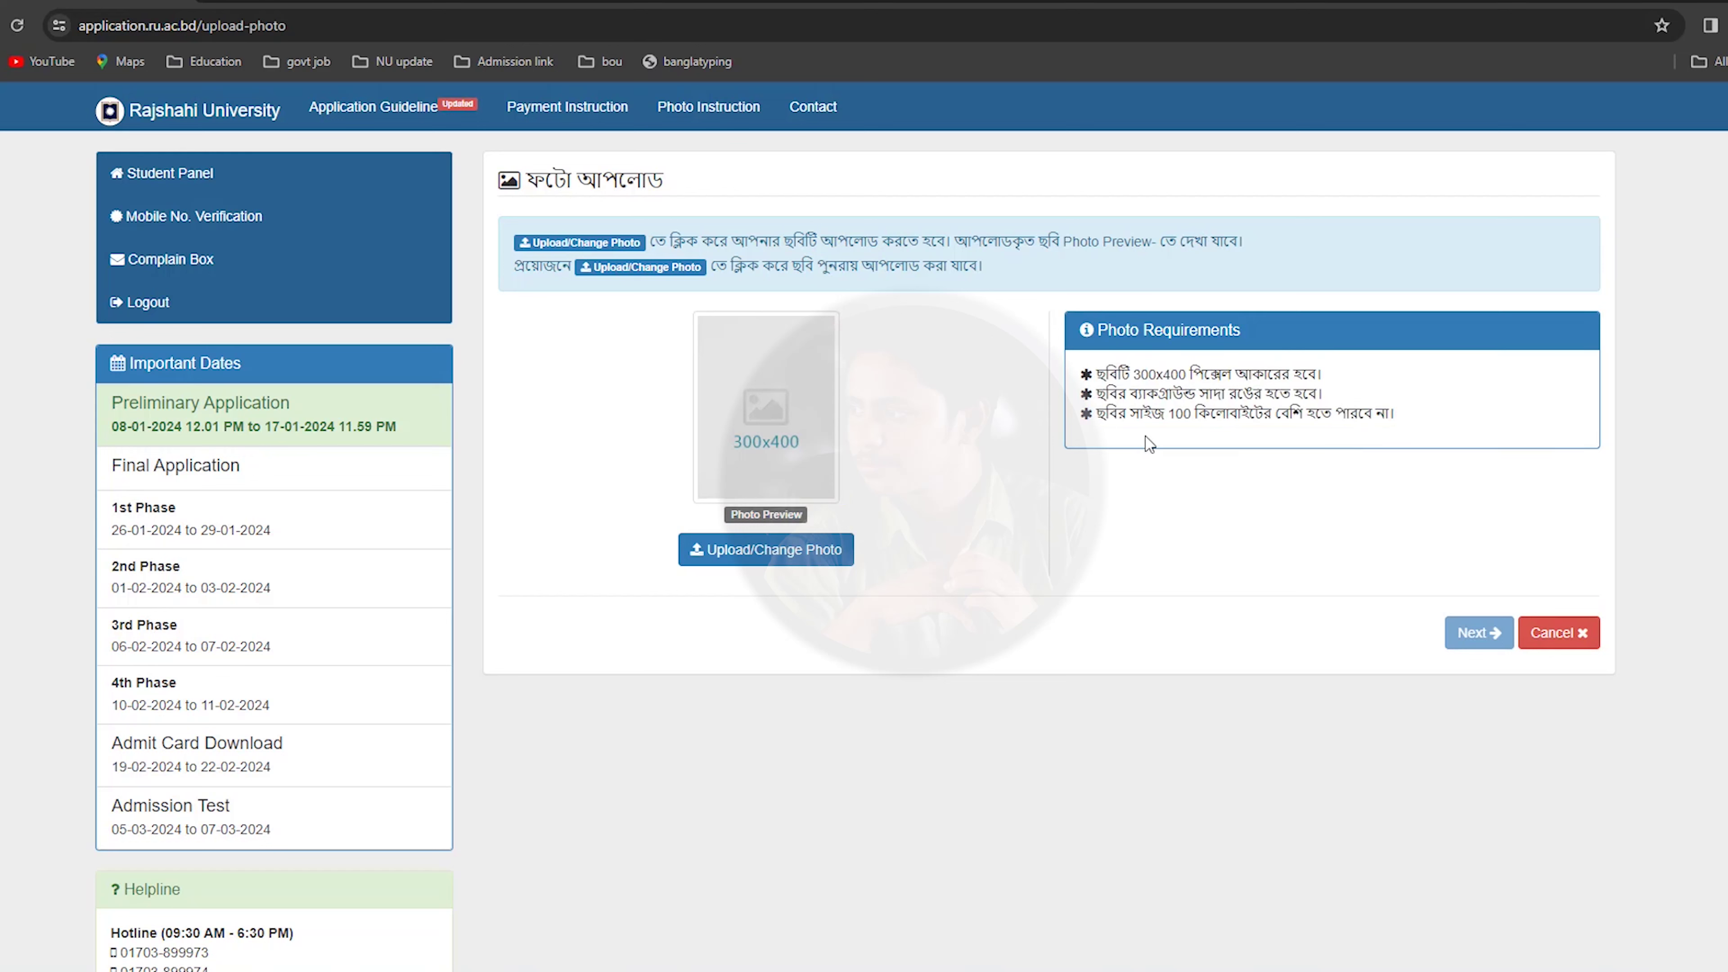
drag(1414, 417, 1093, 359)
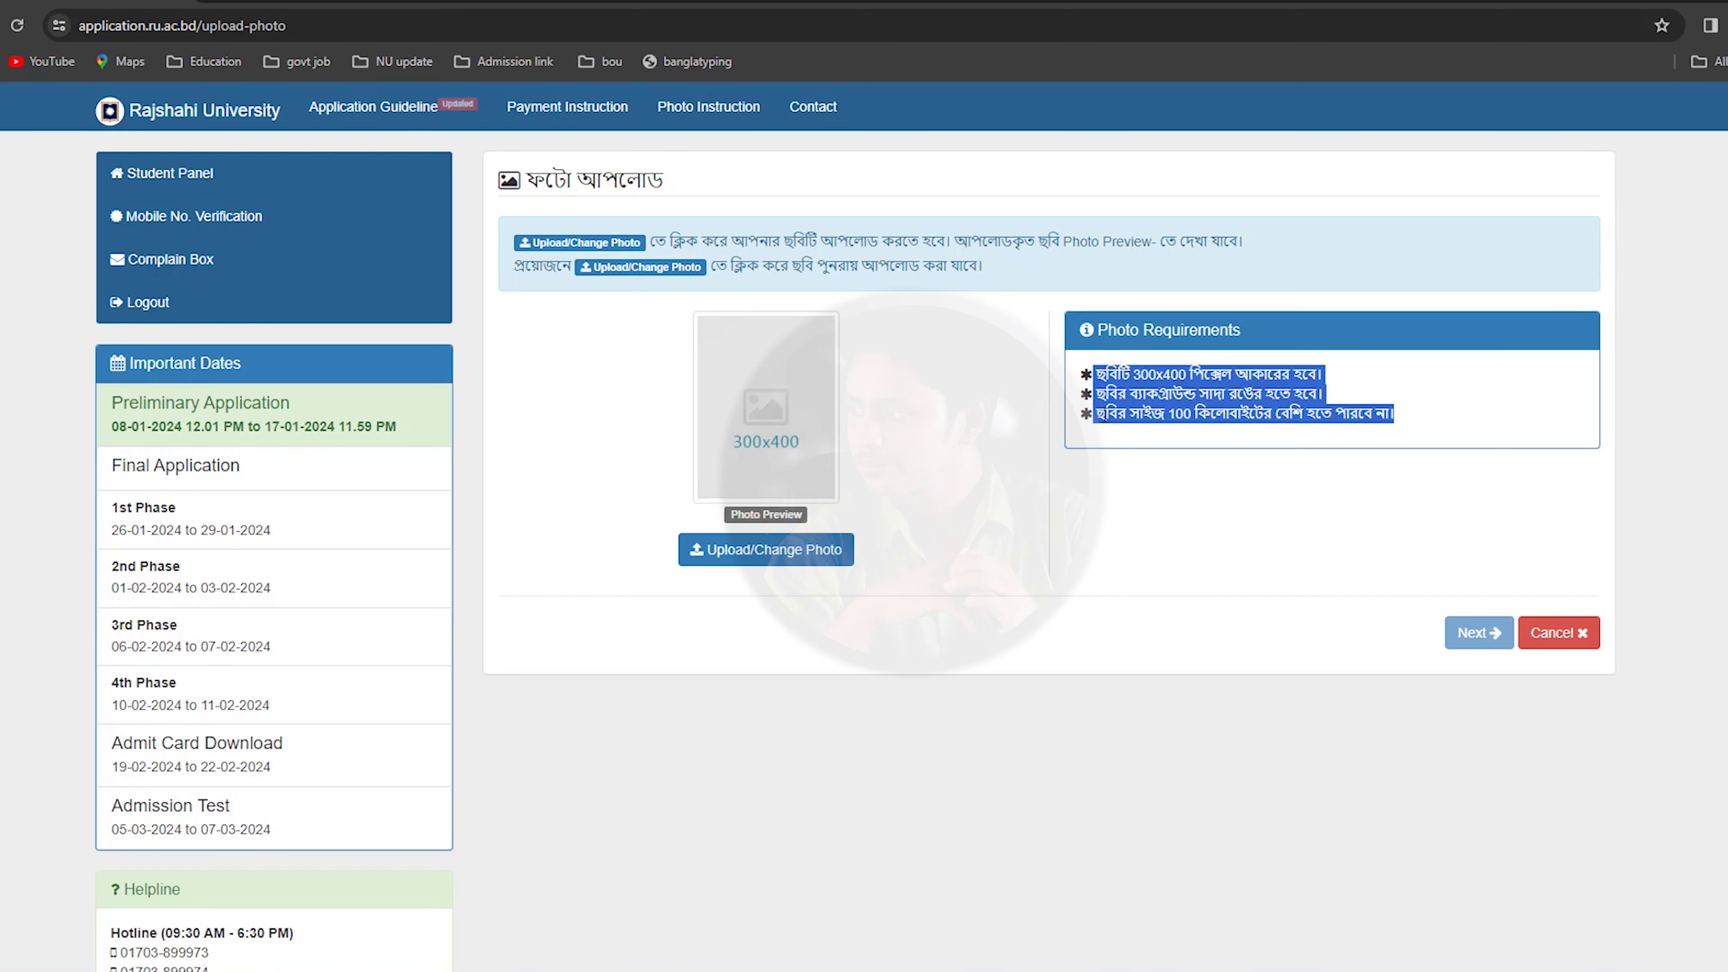
click(1103, 416)
drag(1324, 393, 1092, 329)
click(1278, 474)
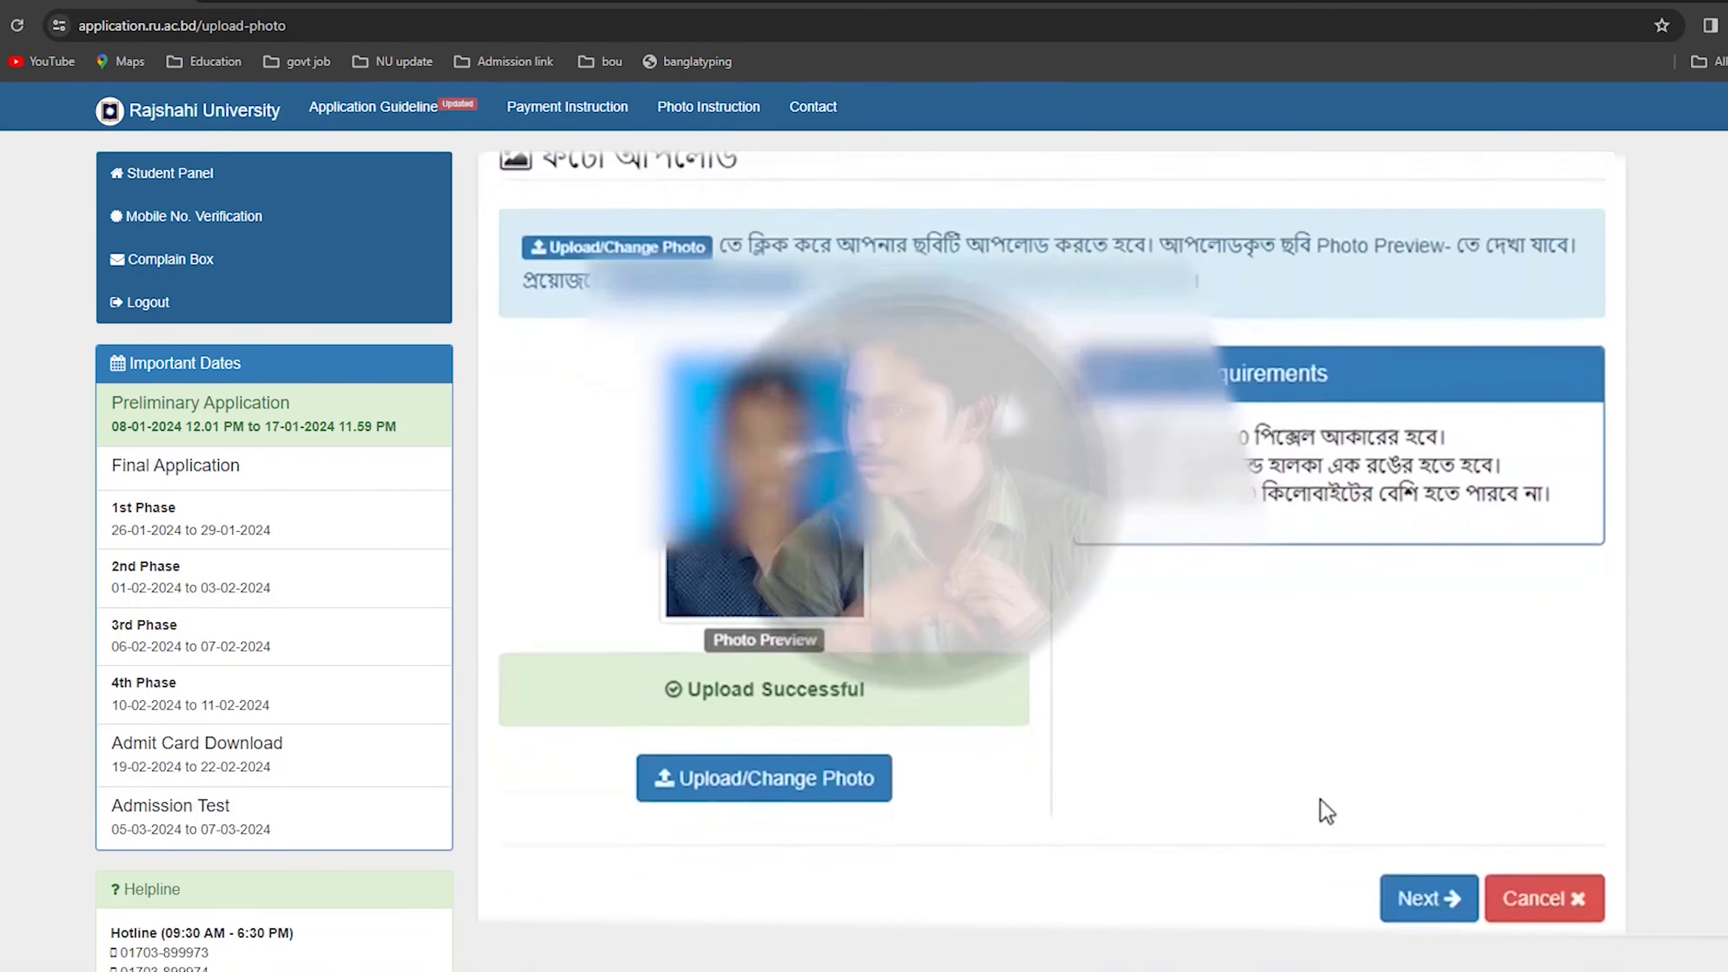
click(1429, 820)
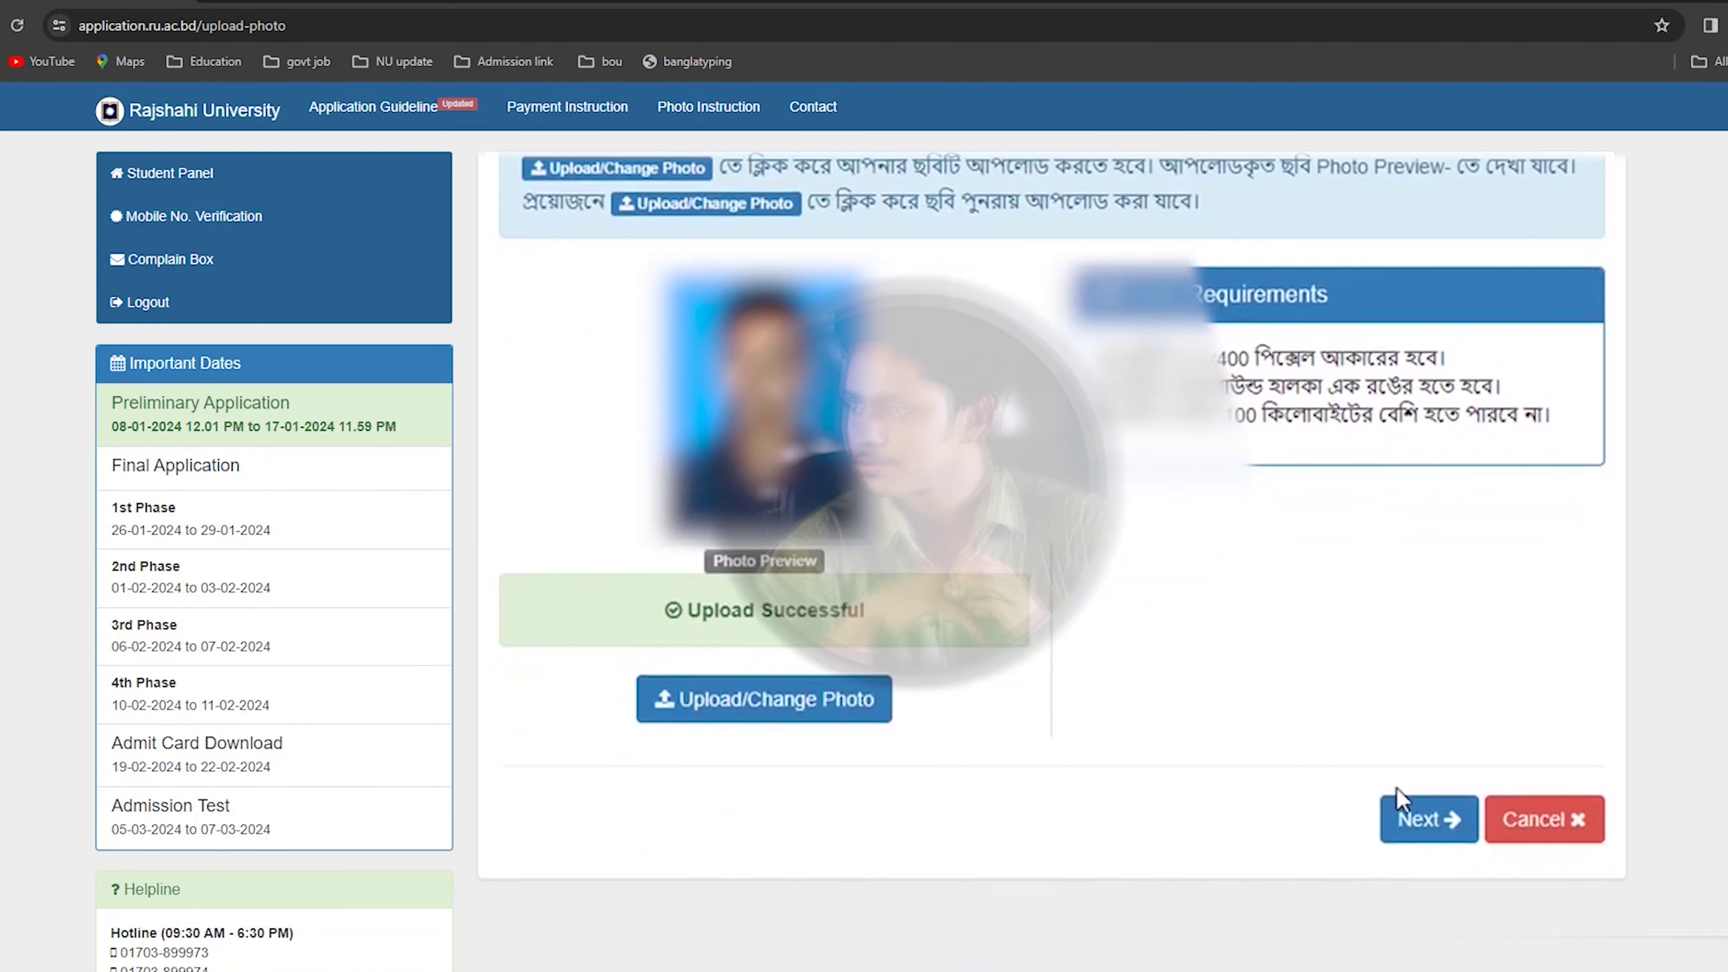
click(1419, 816)
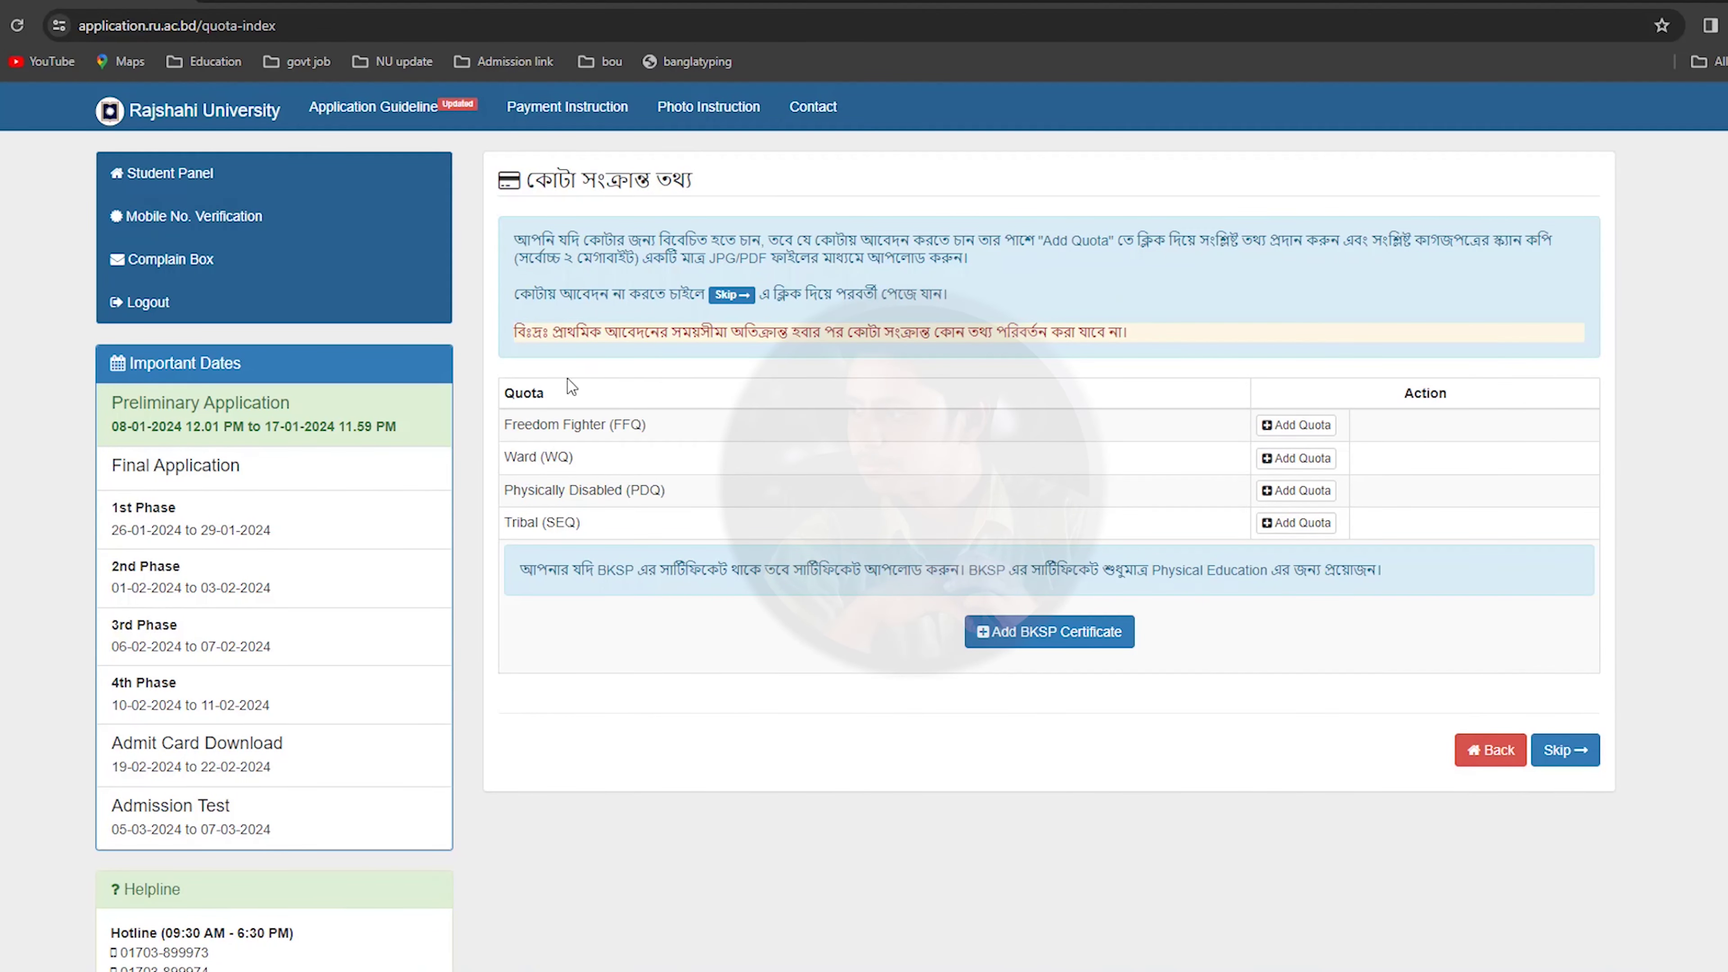
- Open the Freedom Fighter quota form and dismiss the document browser without choosing a file
drag(560, 571, 1333, 575)
click(1301, 627)
click(1289, 427)
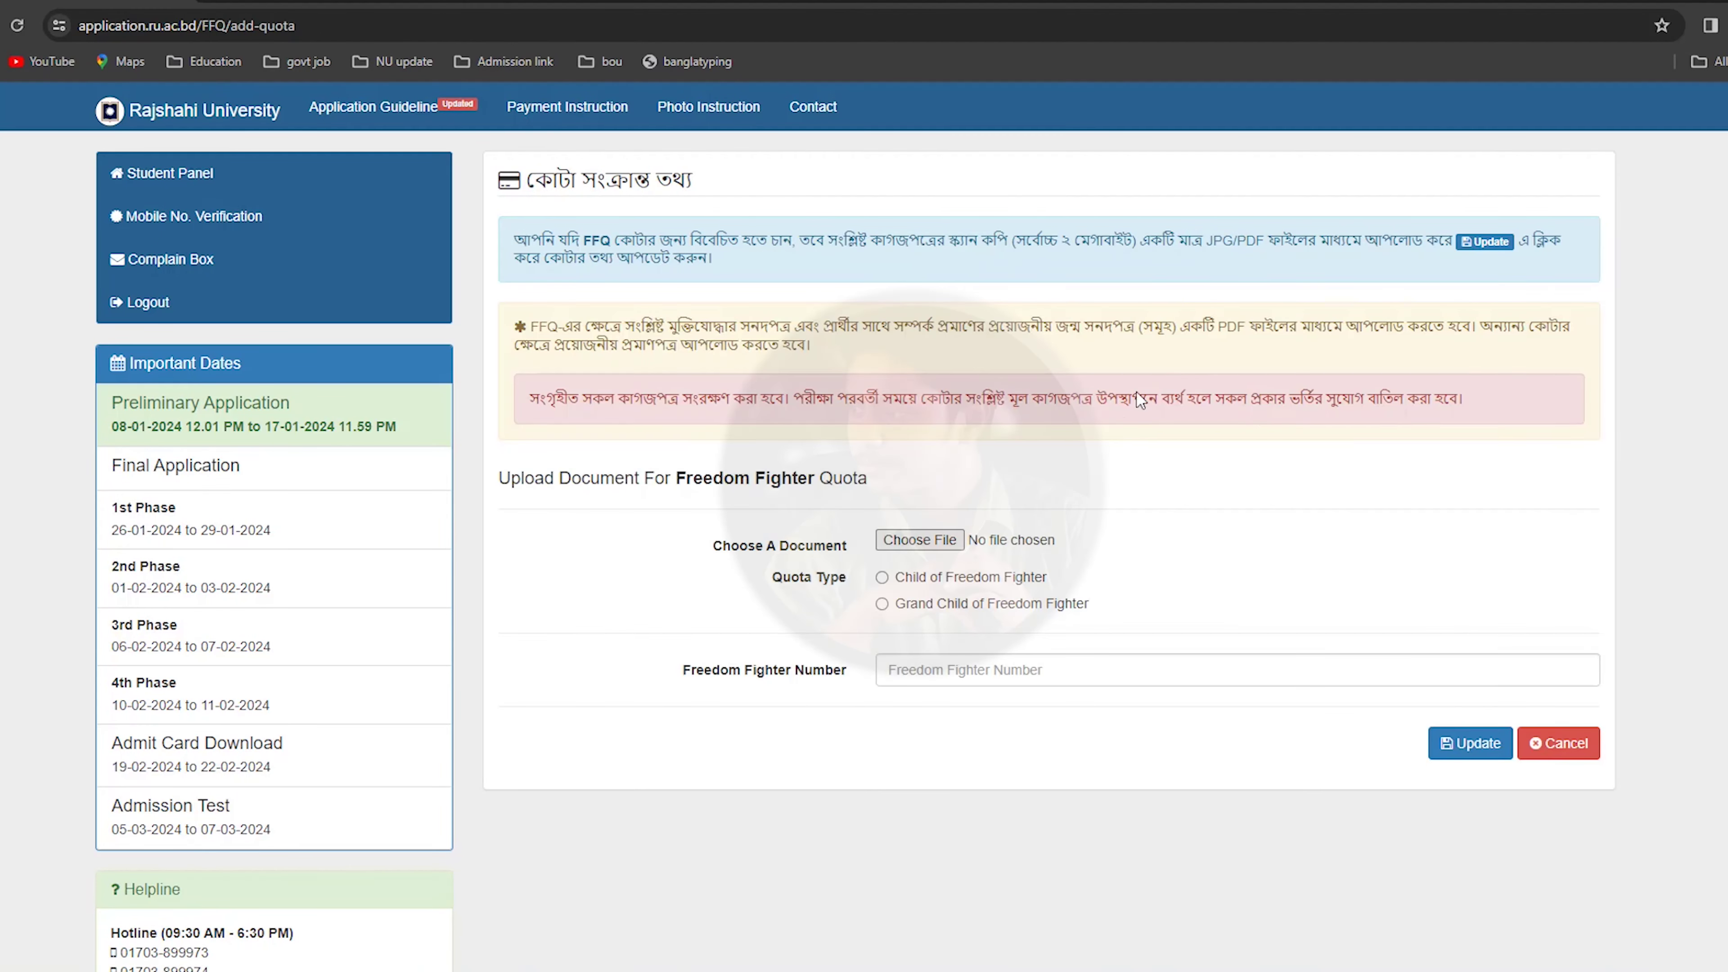
click(918, 541)
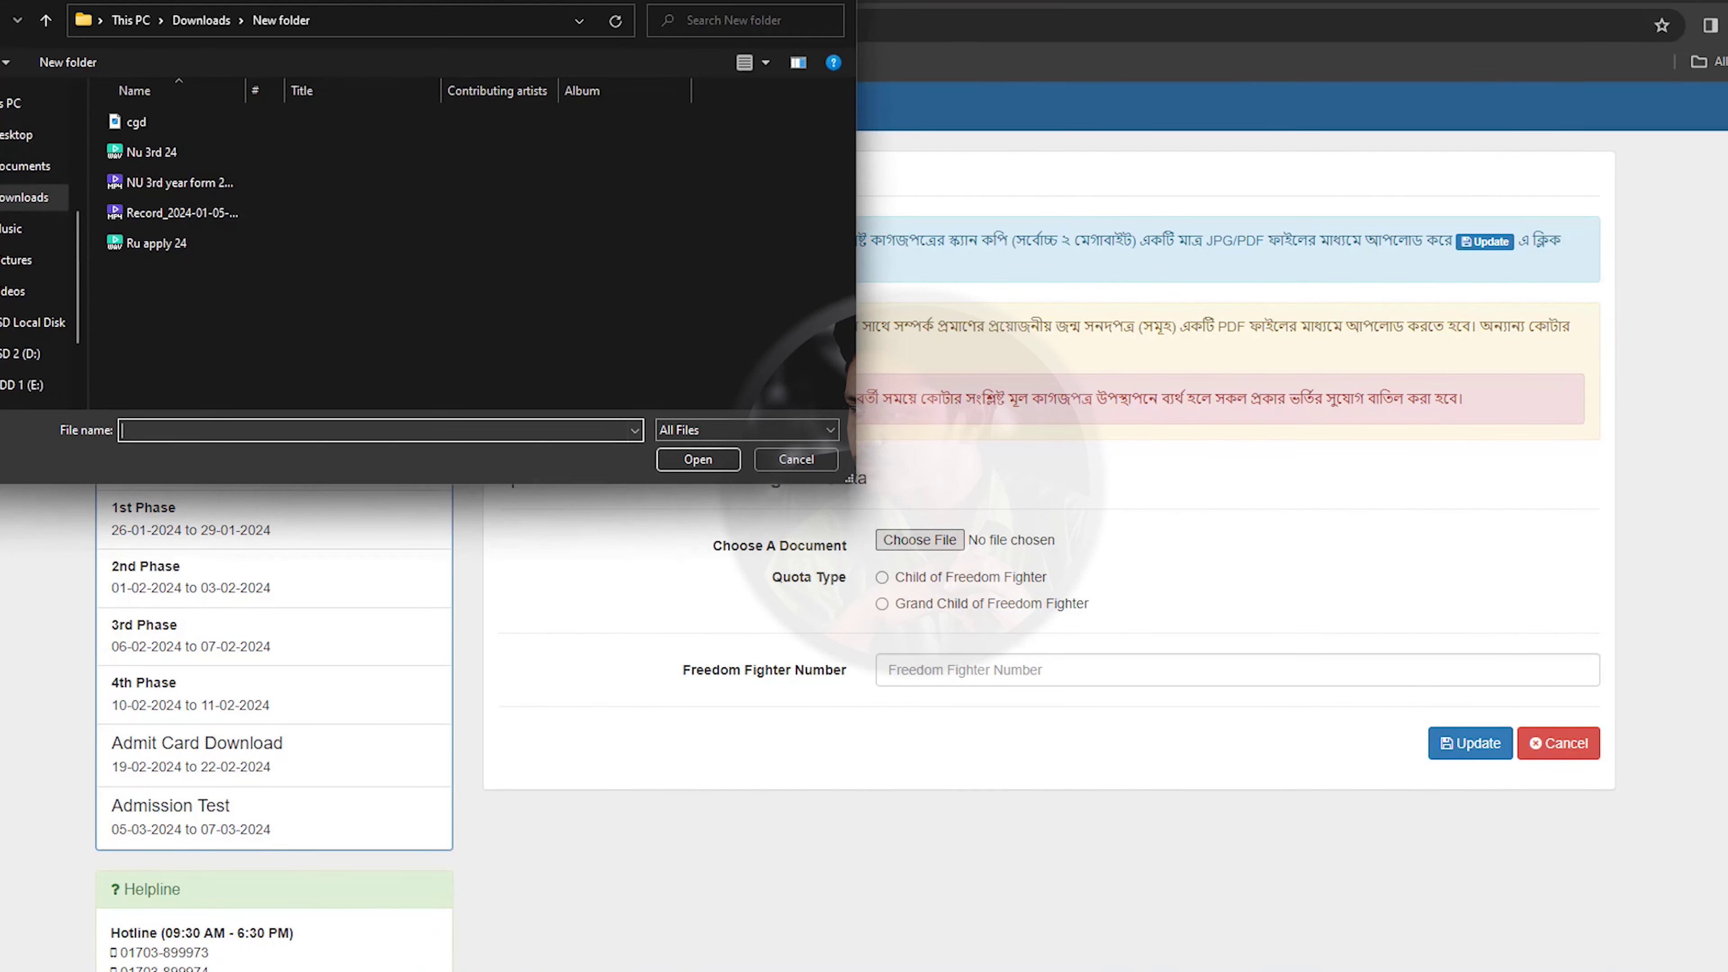
key(Escape)
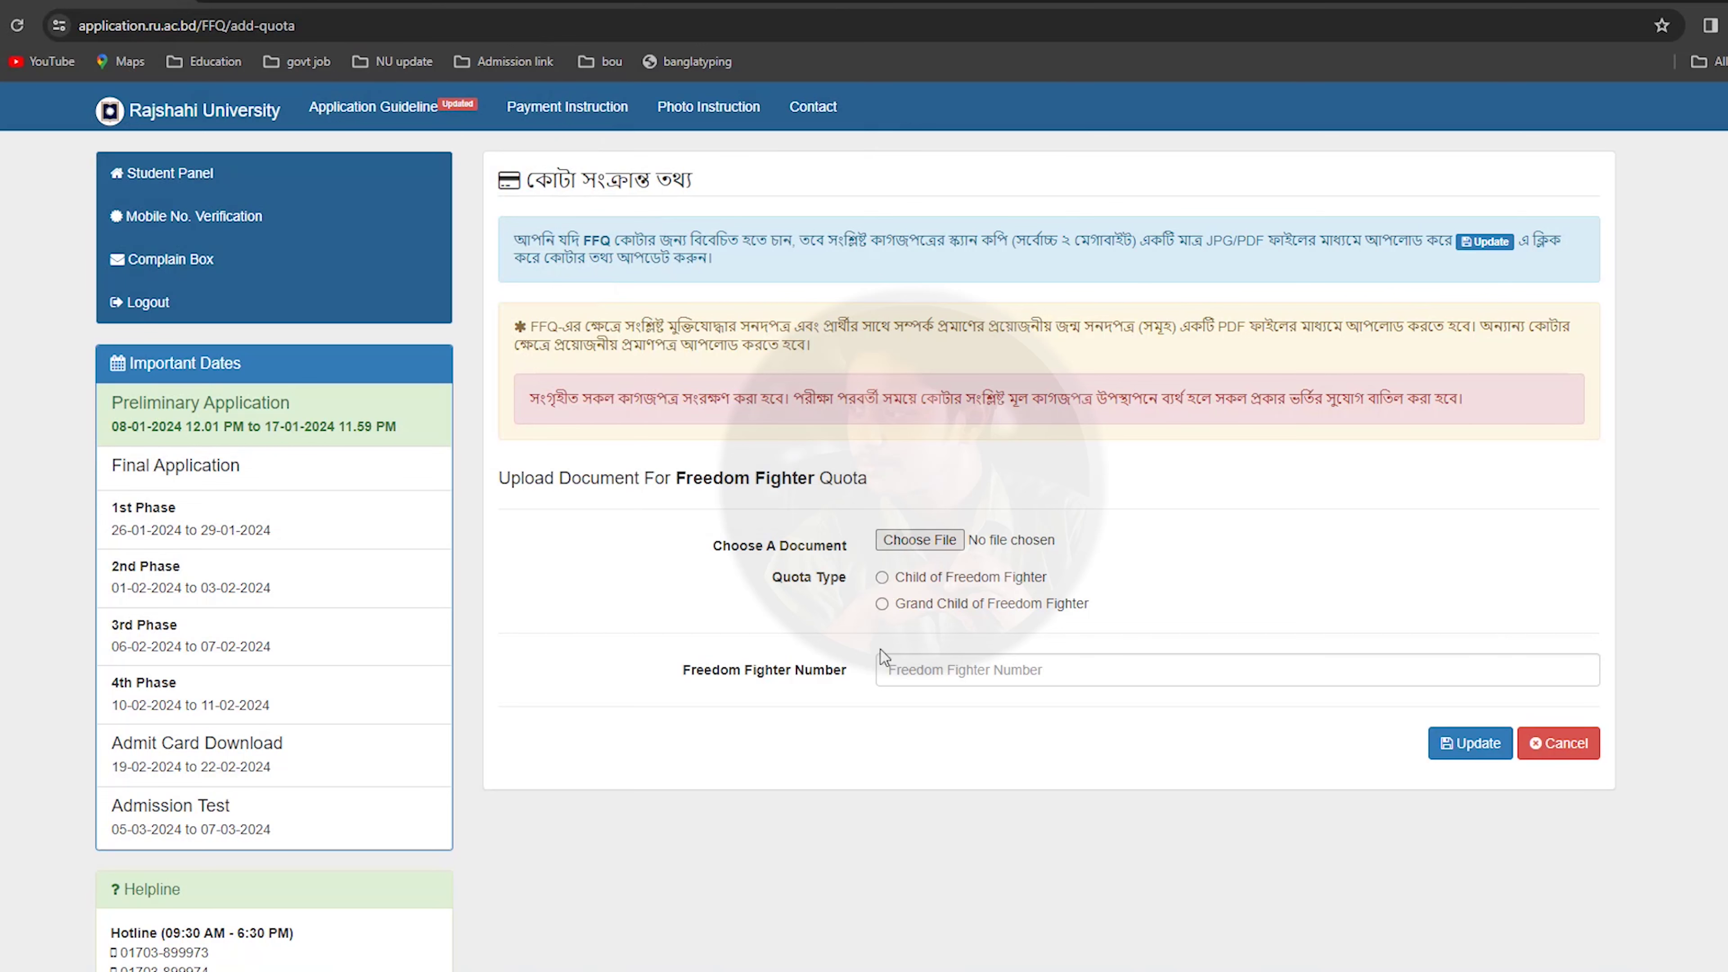
- Abandon the unsaved Freedom Fighter quota form and skip claiming any quota
click(971, 673)
click(969, 744)
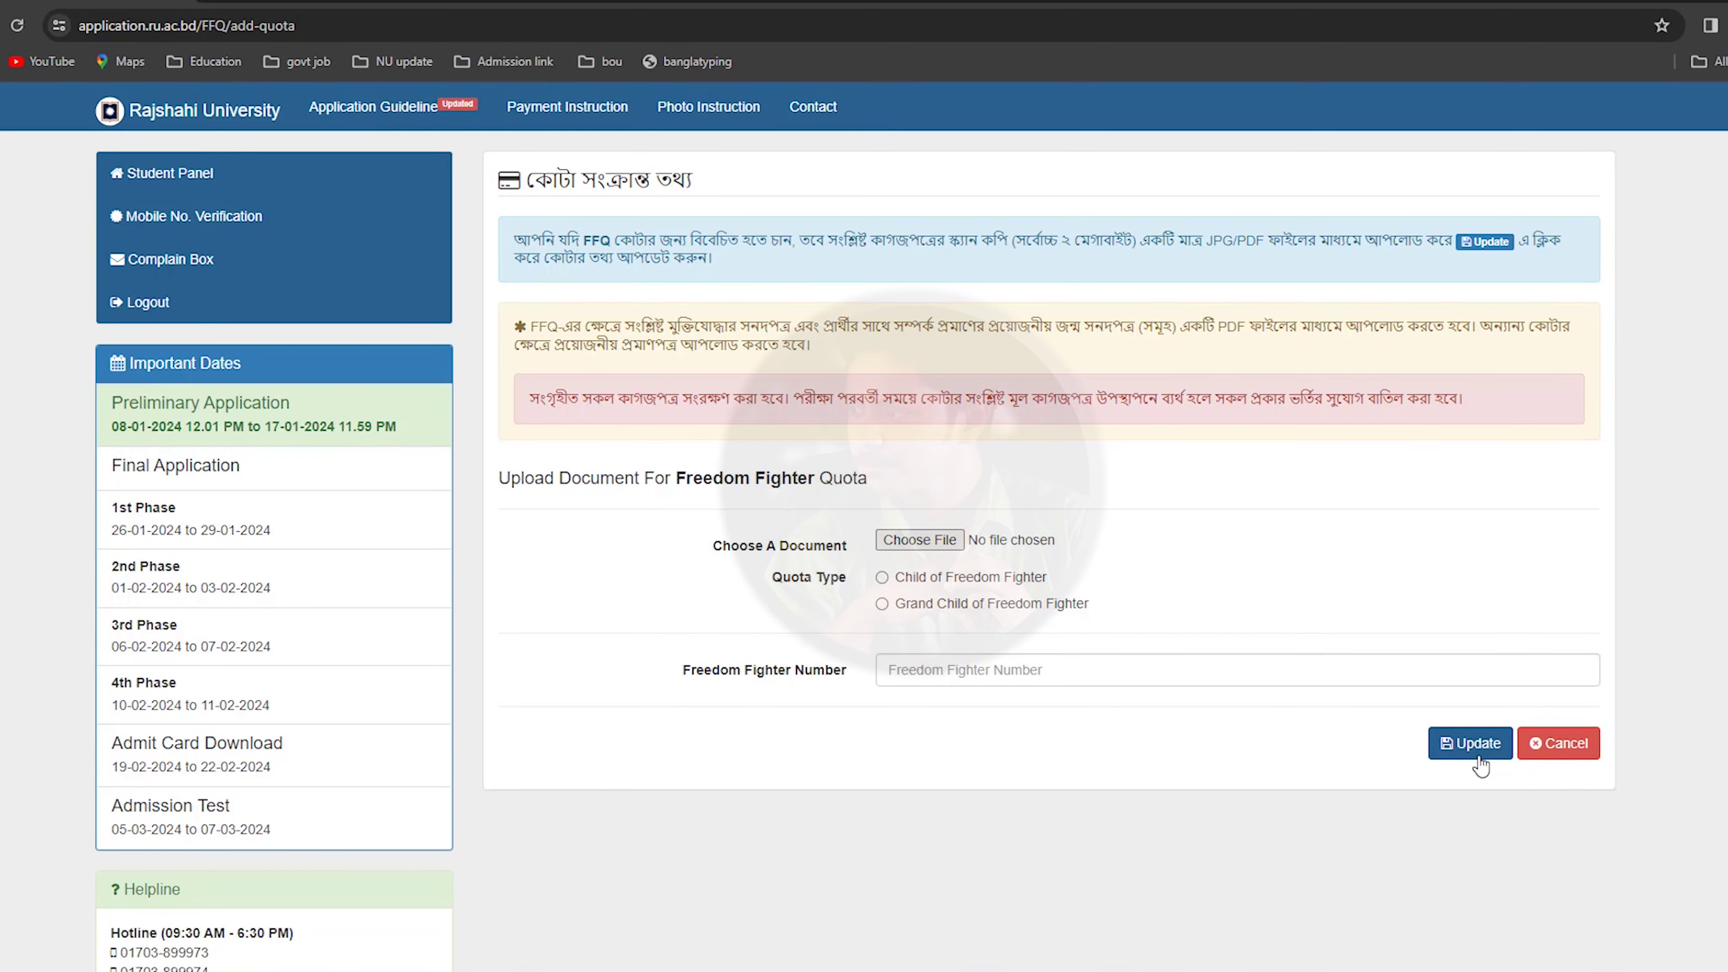
click(1463, 749)
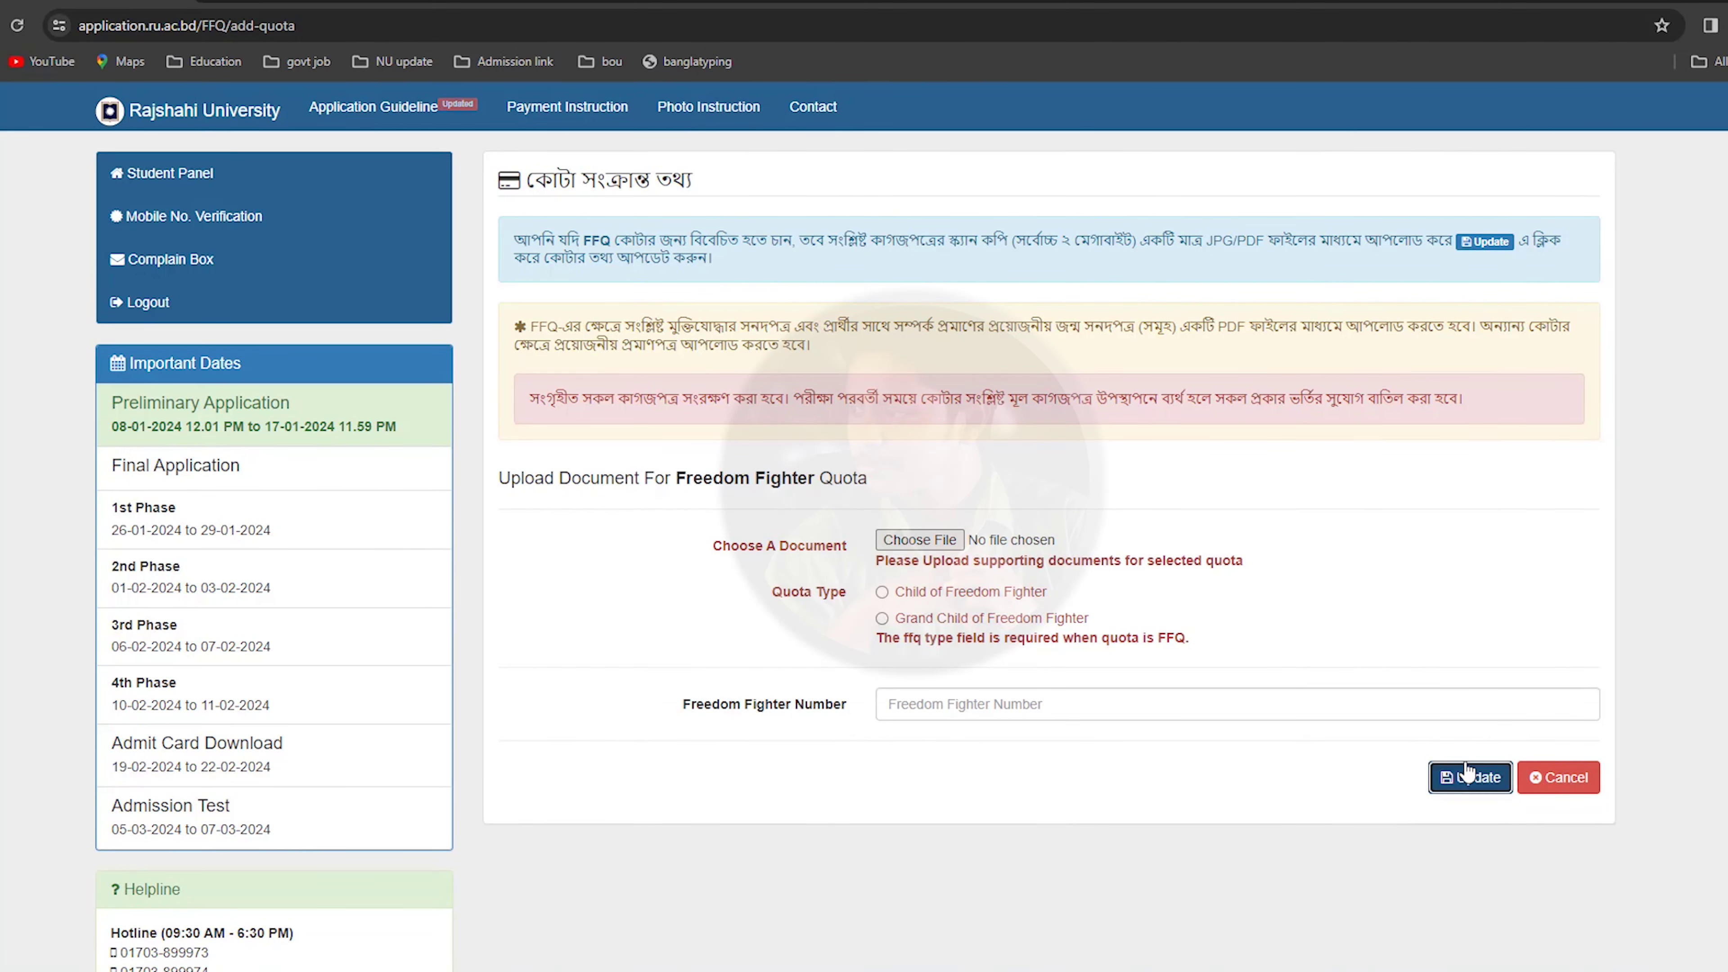
click(1564, 776)
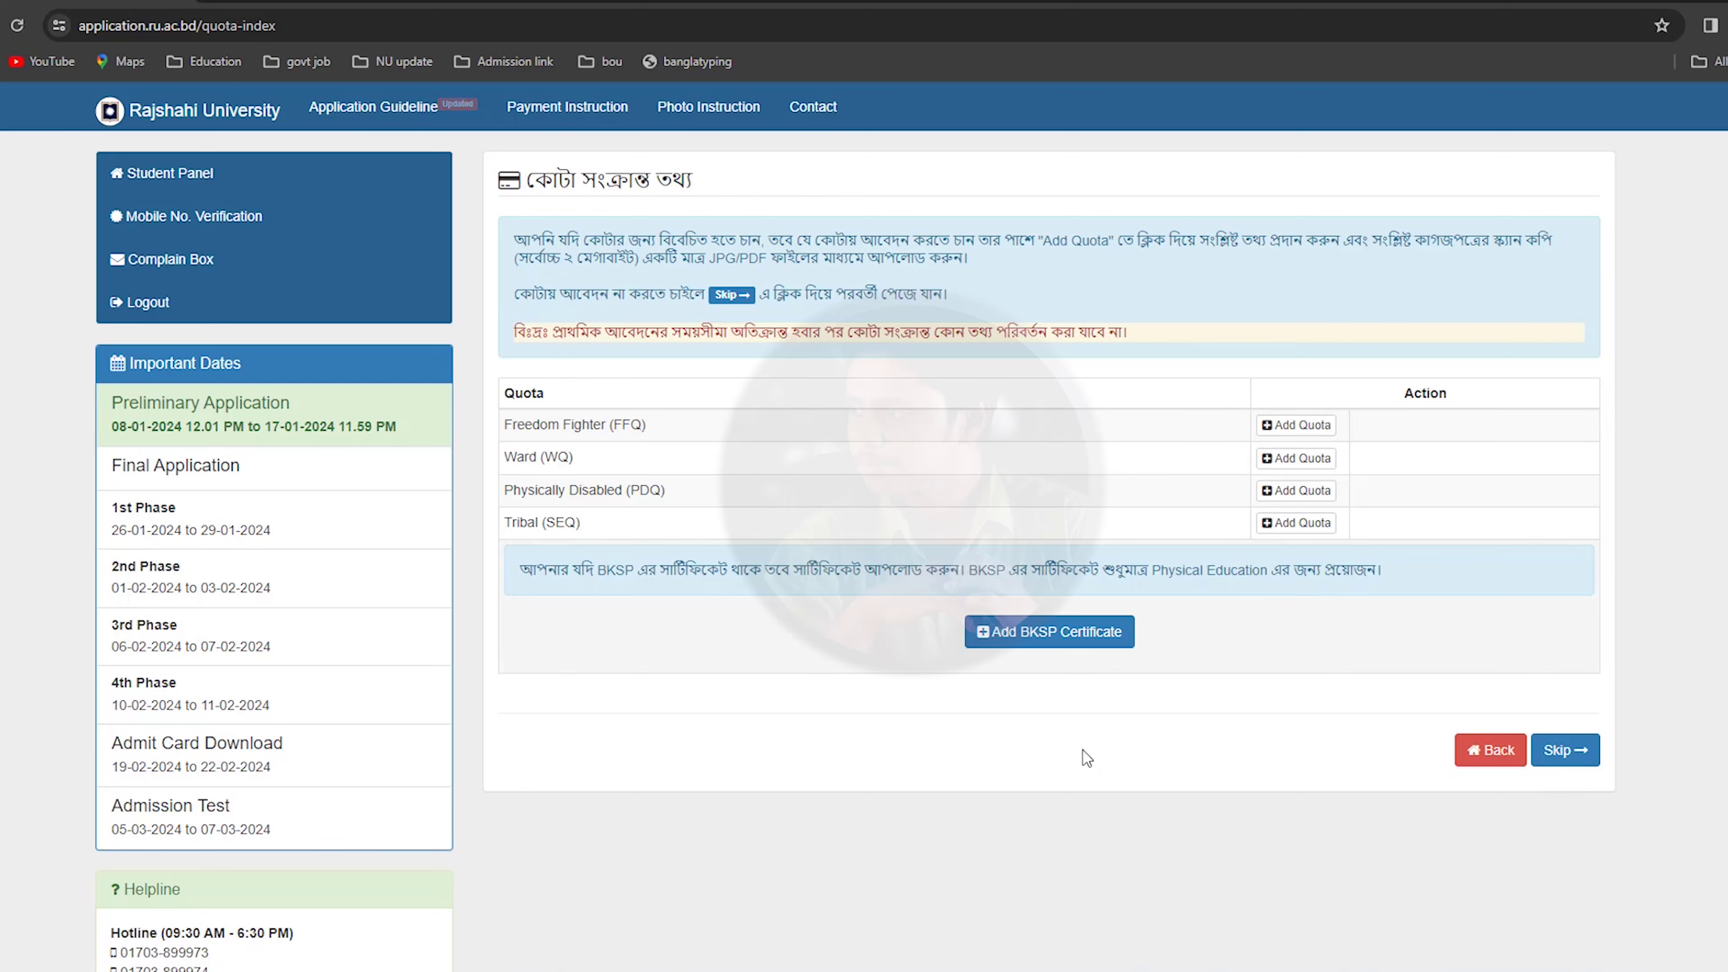
click(1569, 766)
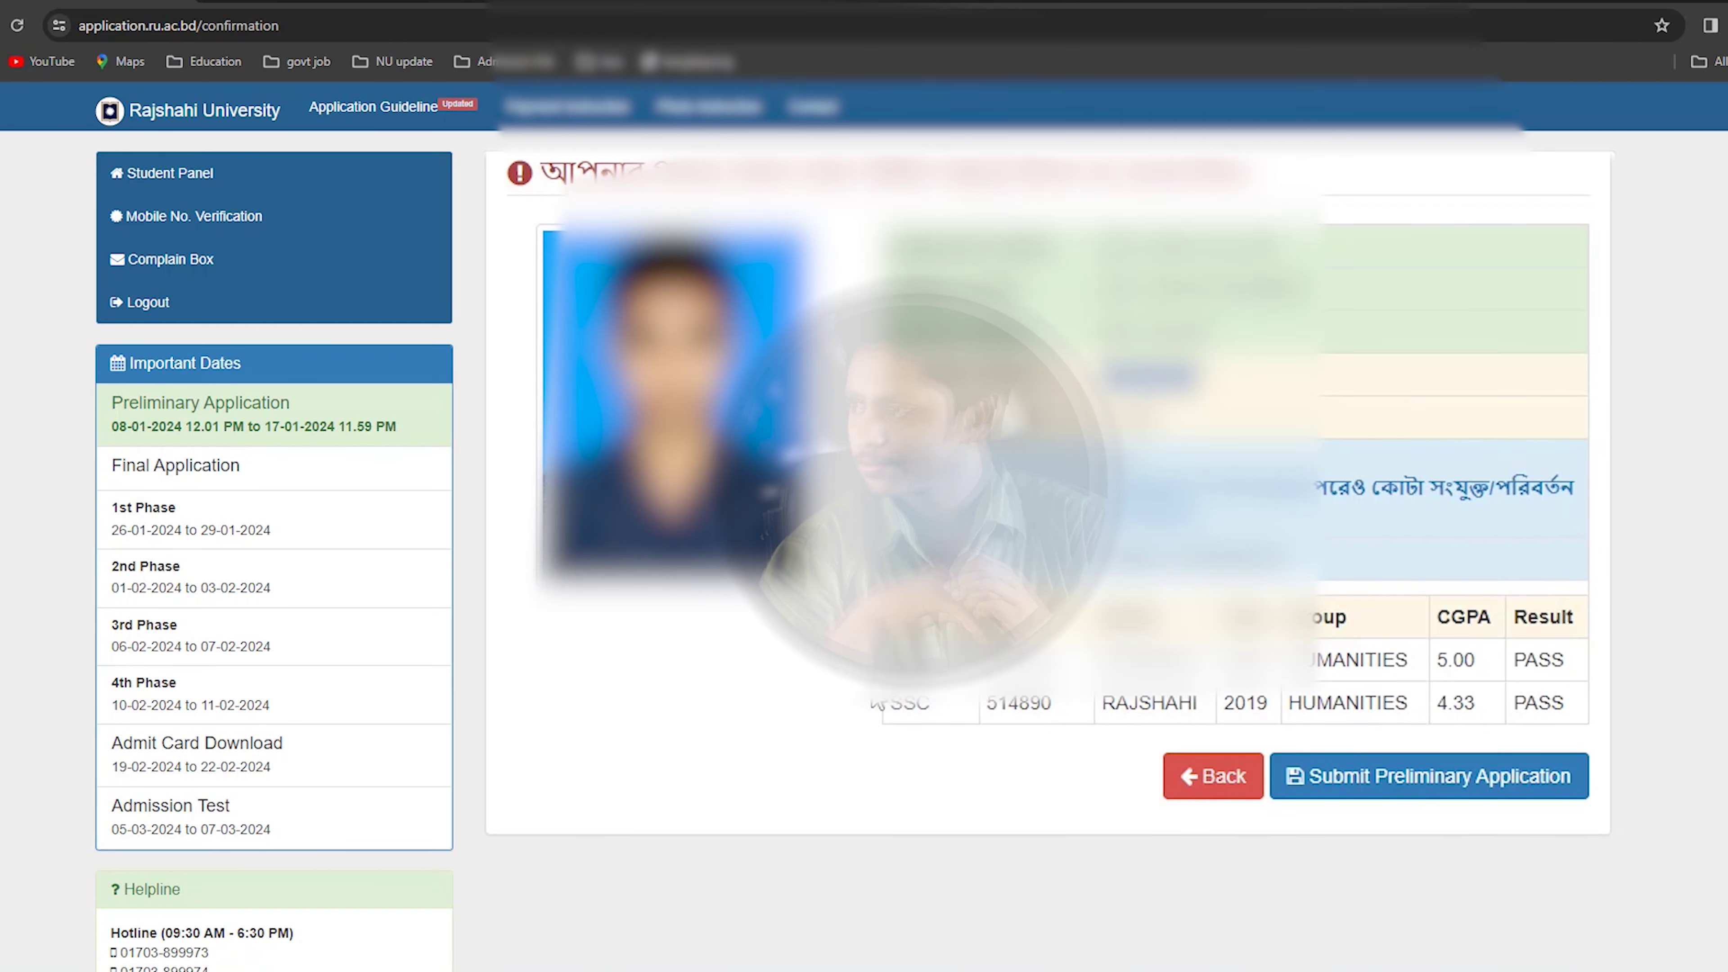
- Submit the preliminary application with Bangla as the question-paper language
click(1466, 783)
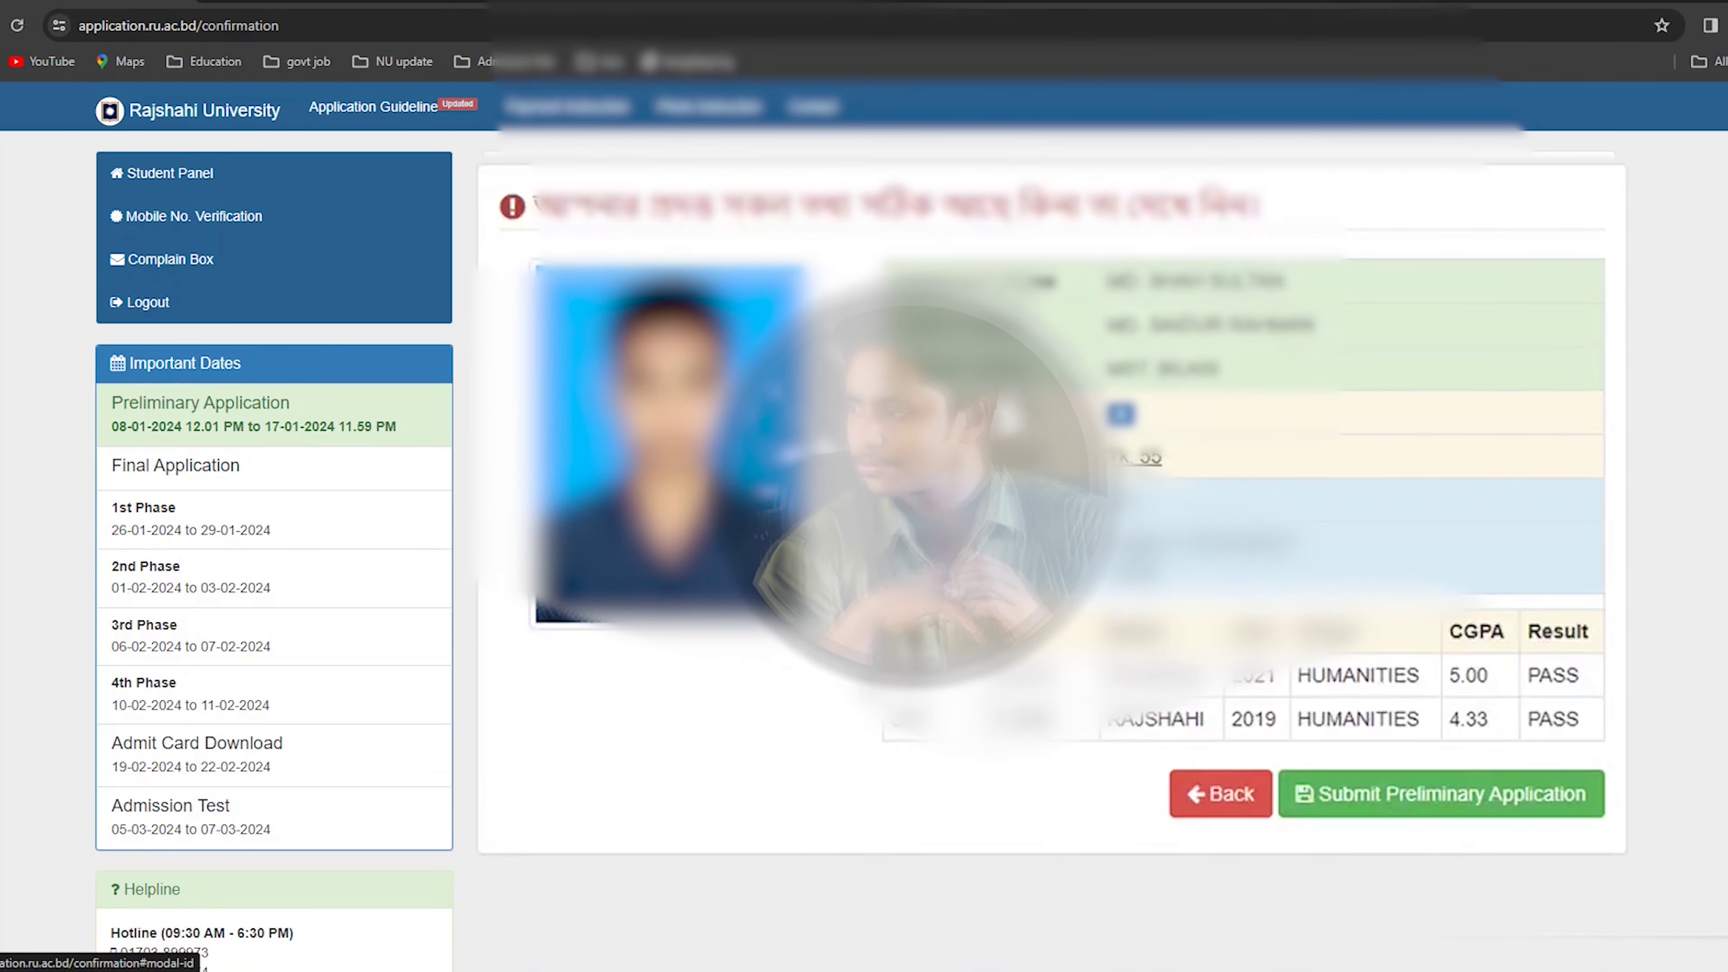
click(1443, 794)
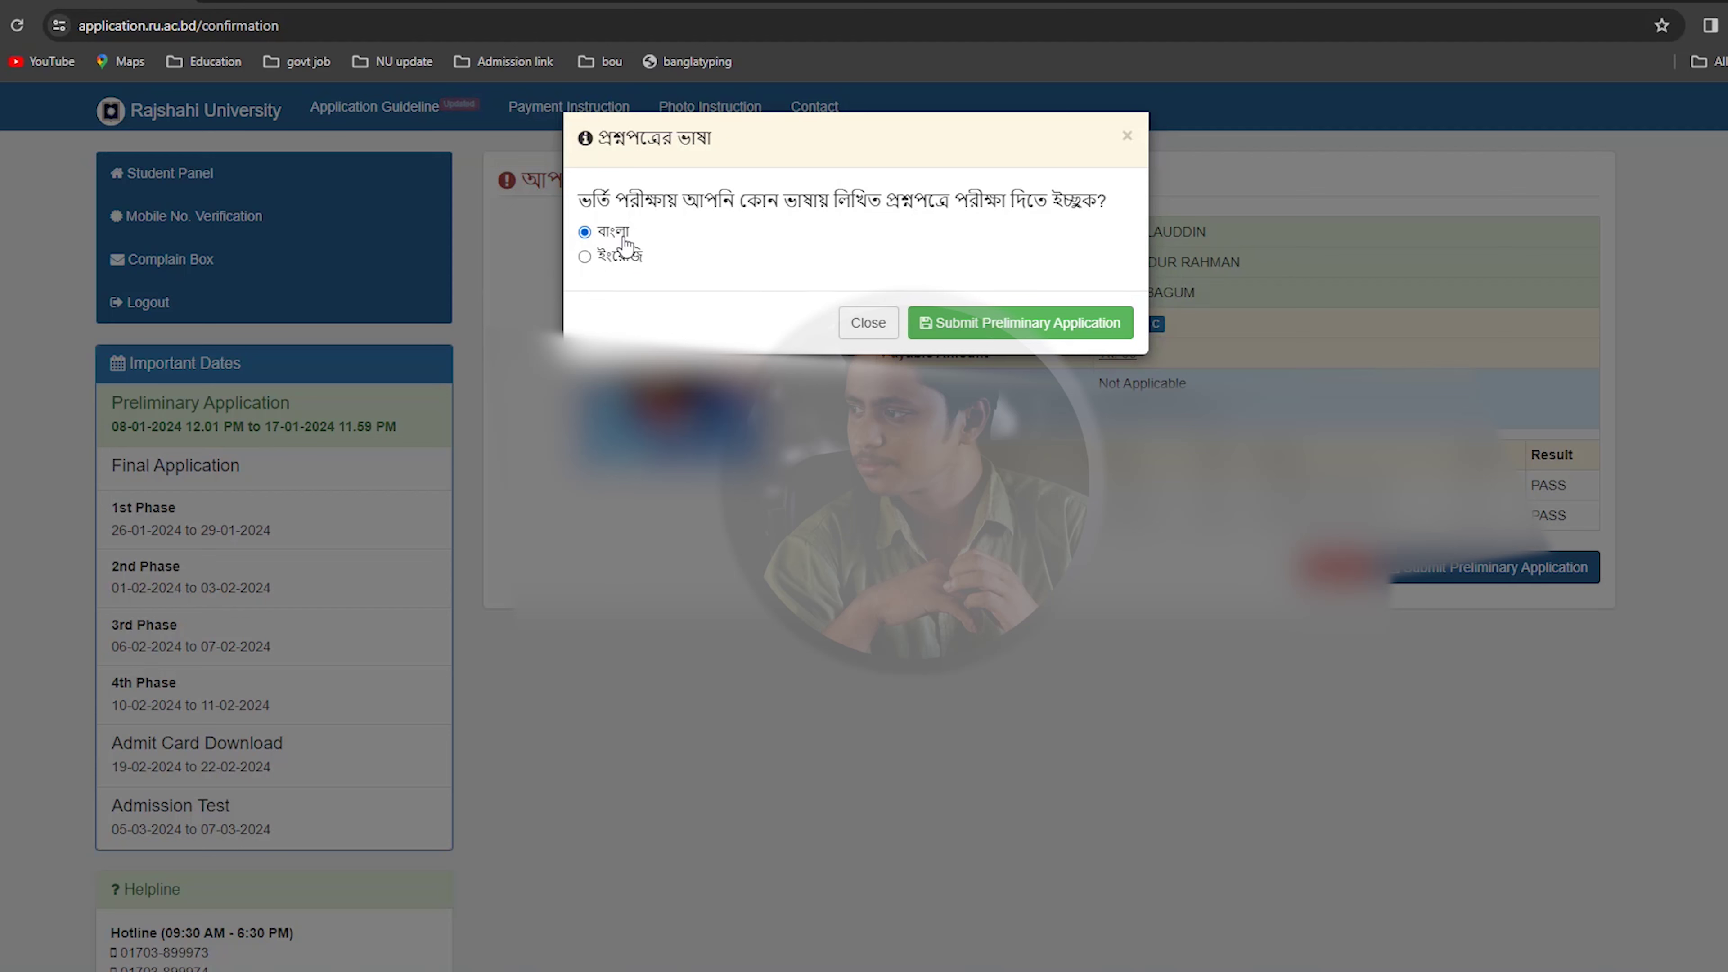
click(945, 323)
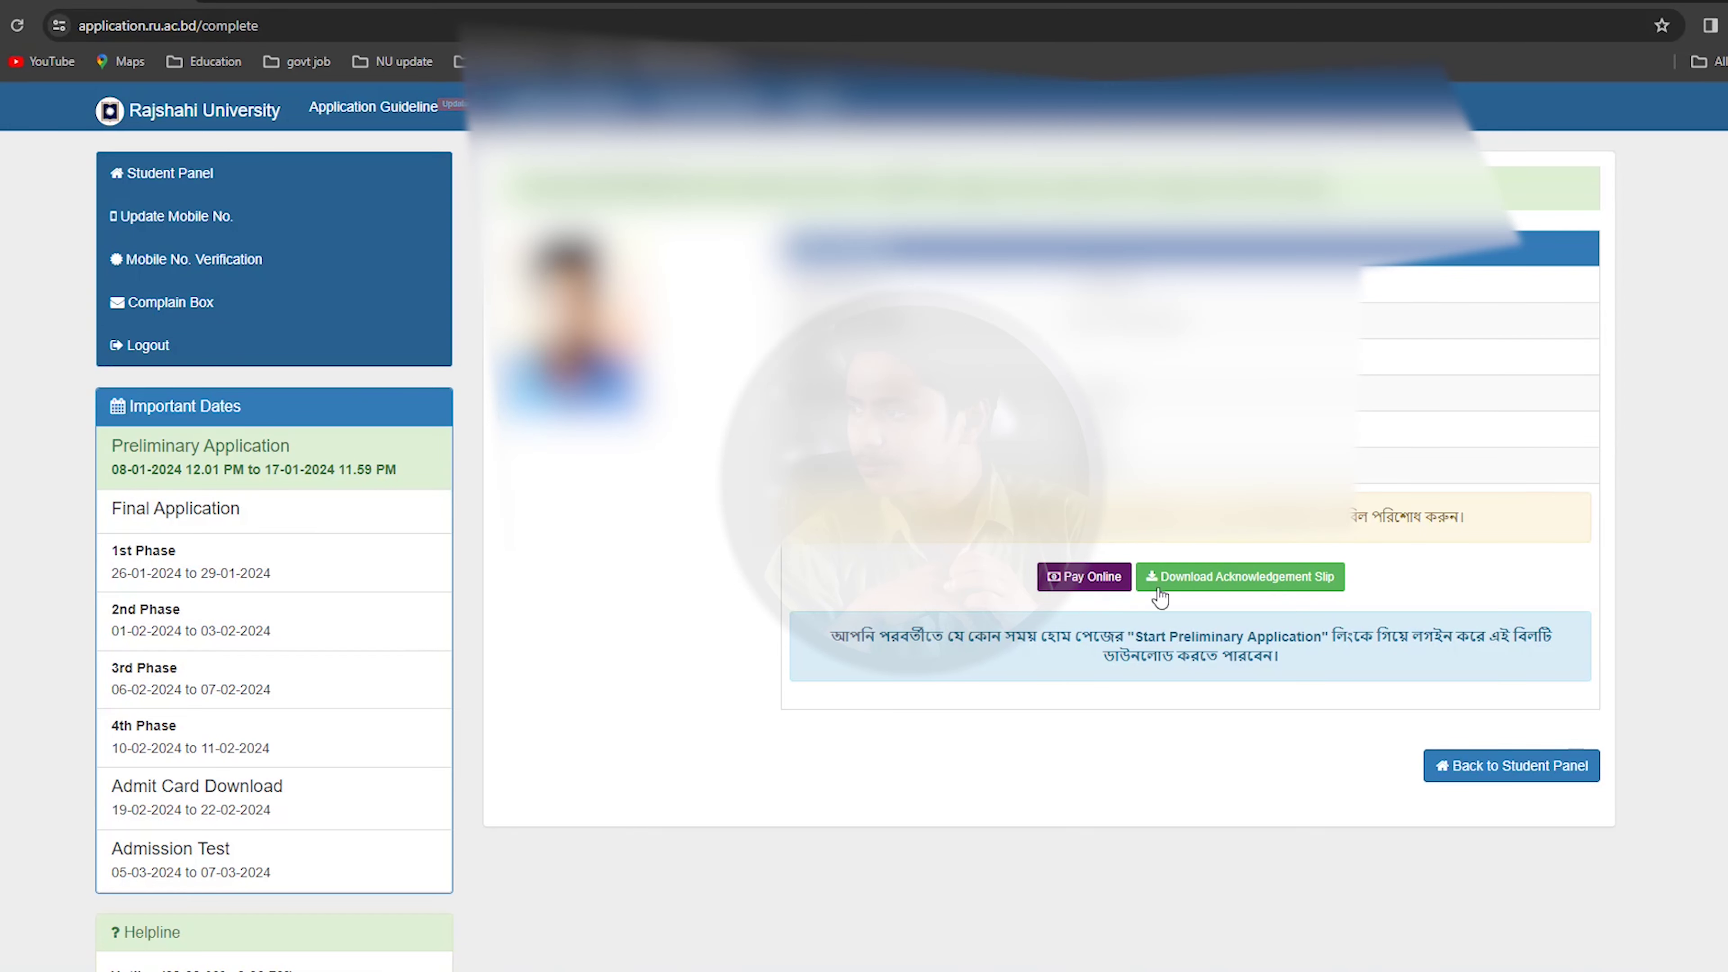
- Start online payment of the ৳55 application fee through bKash
click(1095, 587)
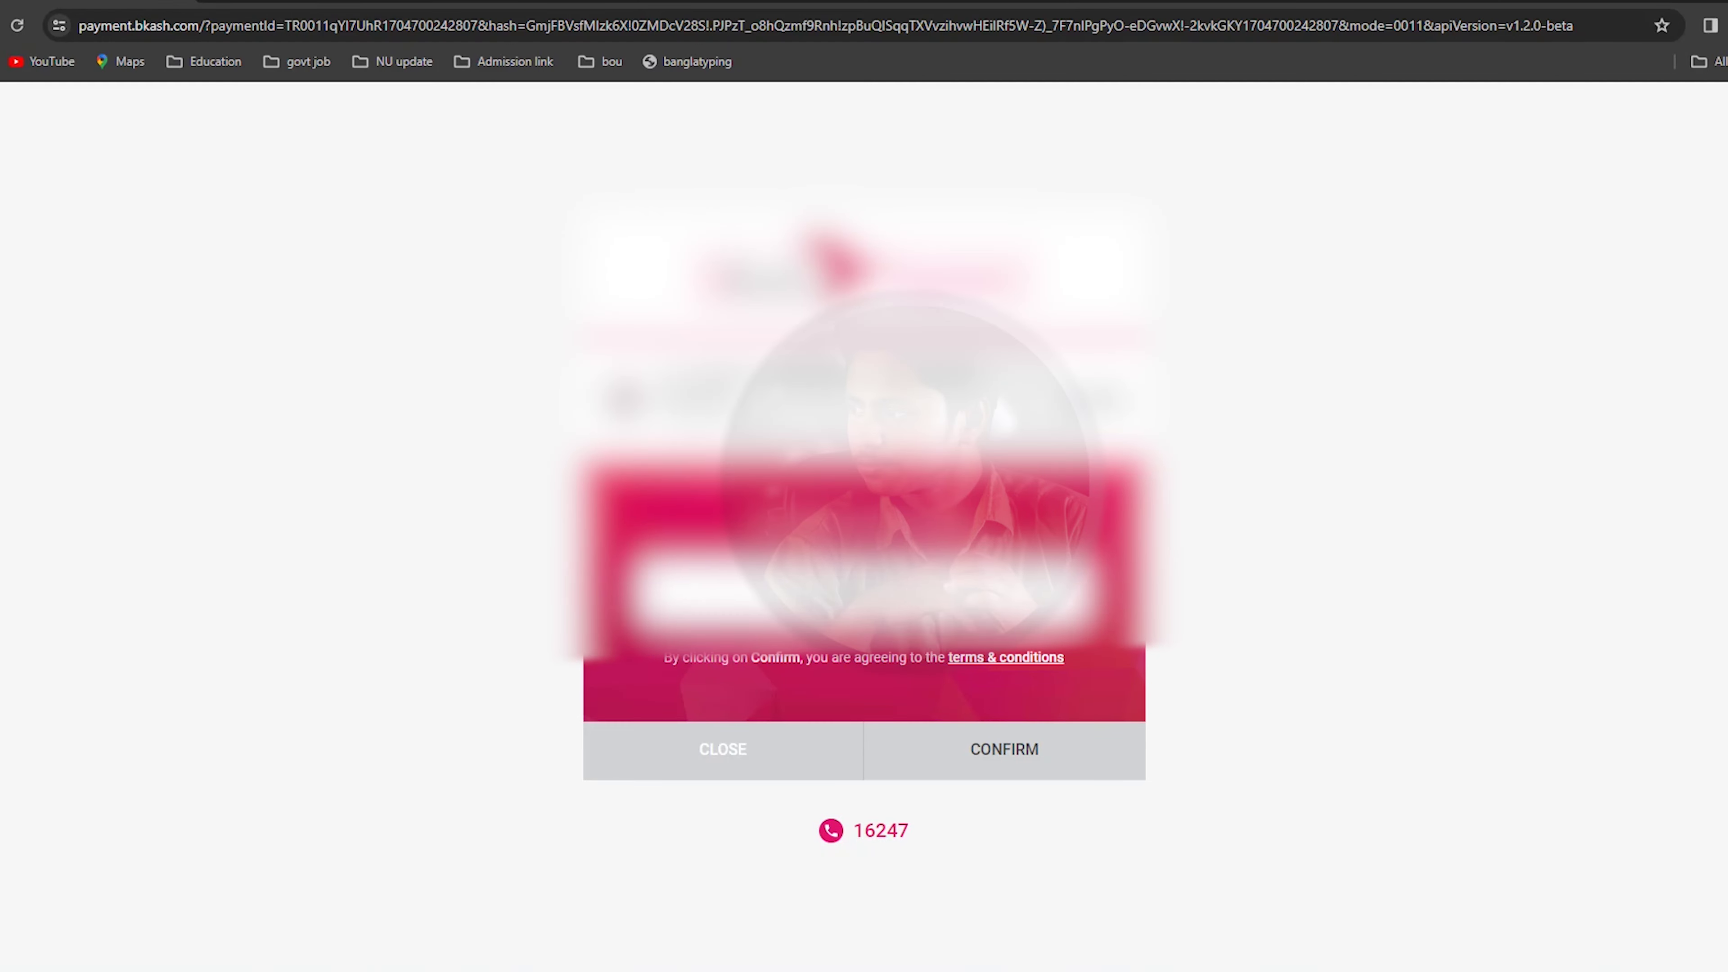
- Paste and confirm the bKash account number, then enter the verification code
click(967, 756)
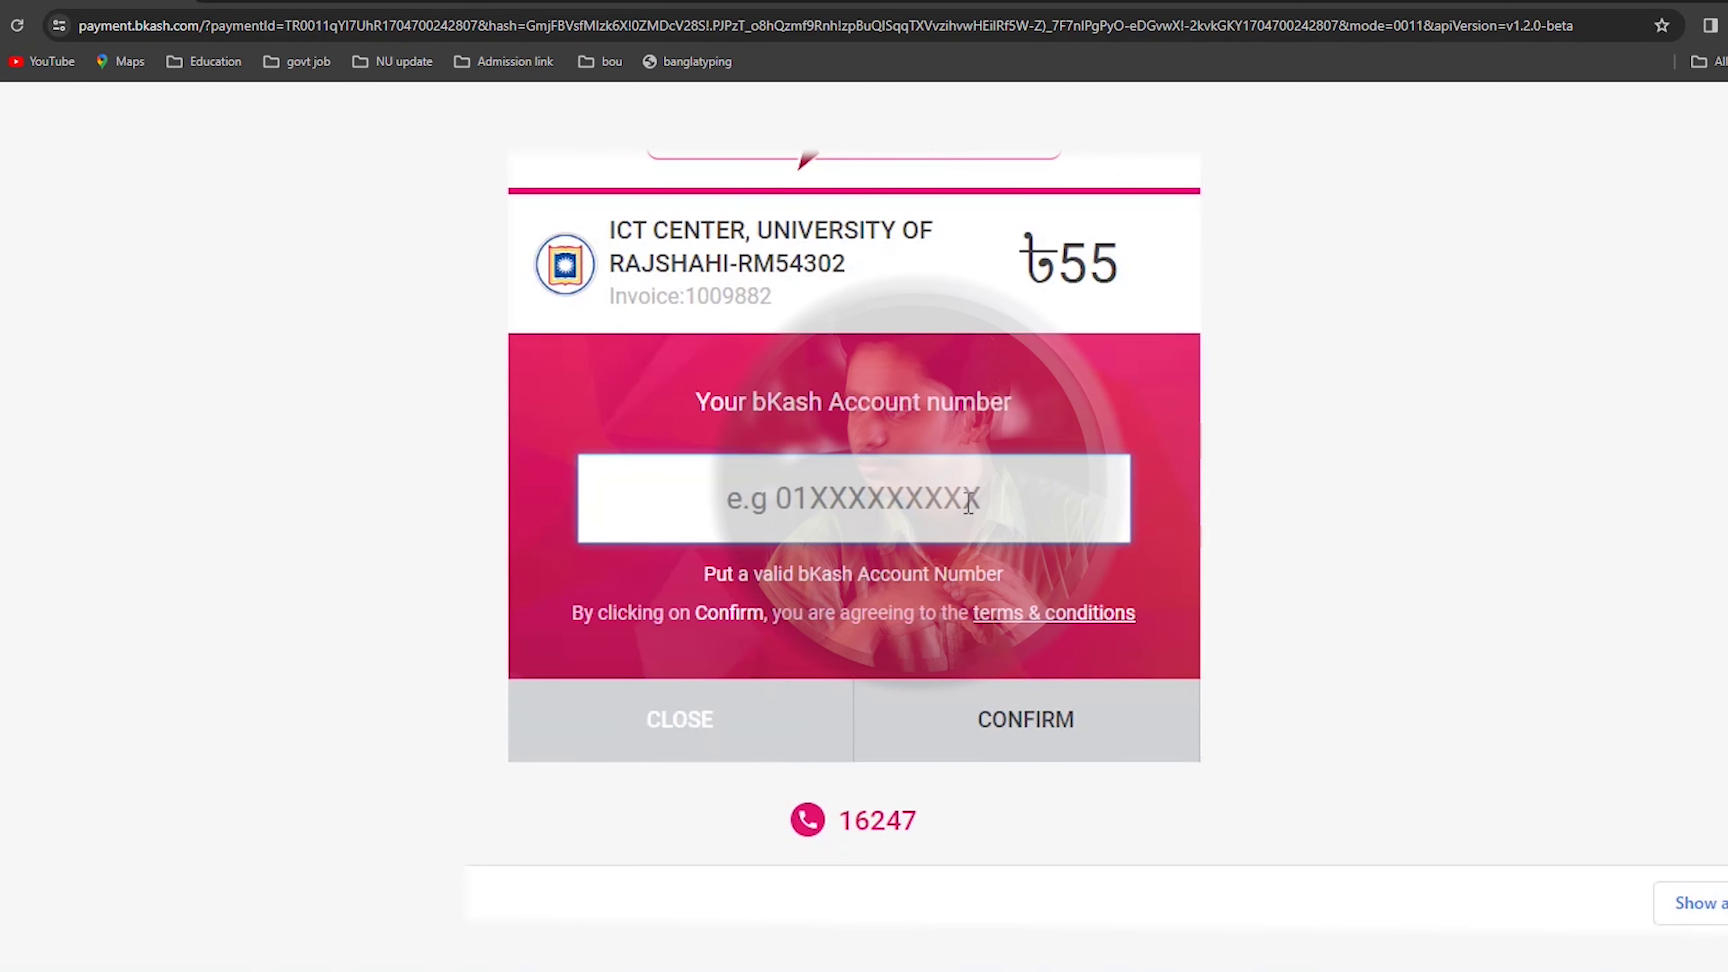
key(ctrl+v)
click(1054, 742)
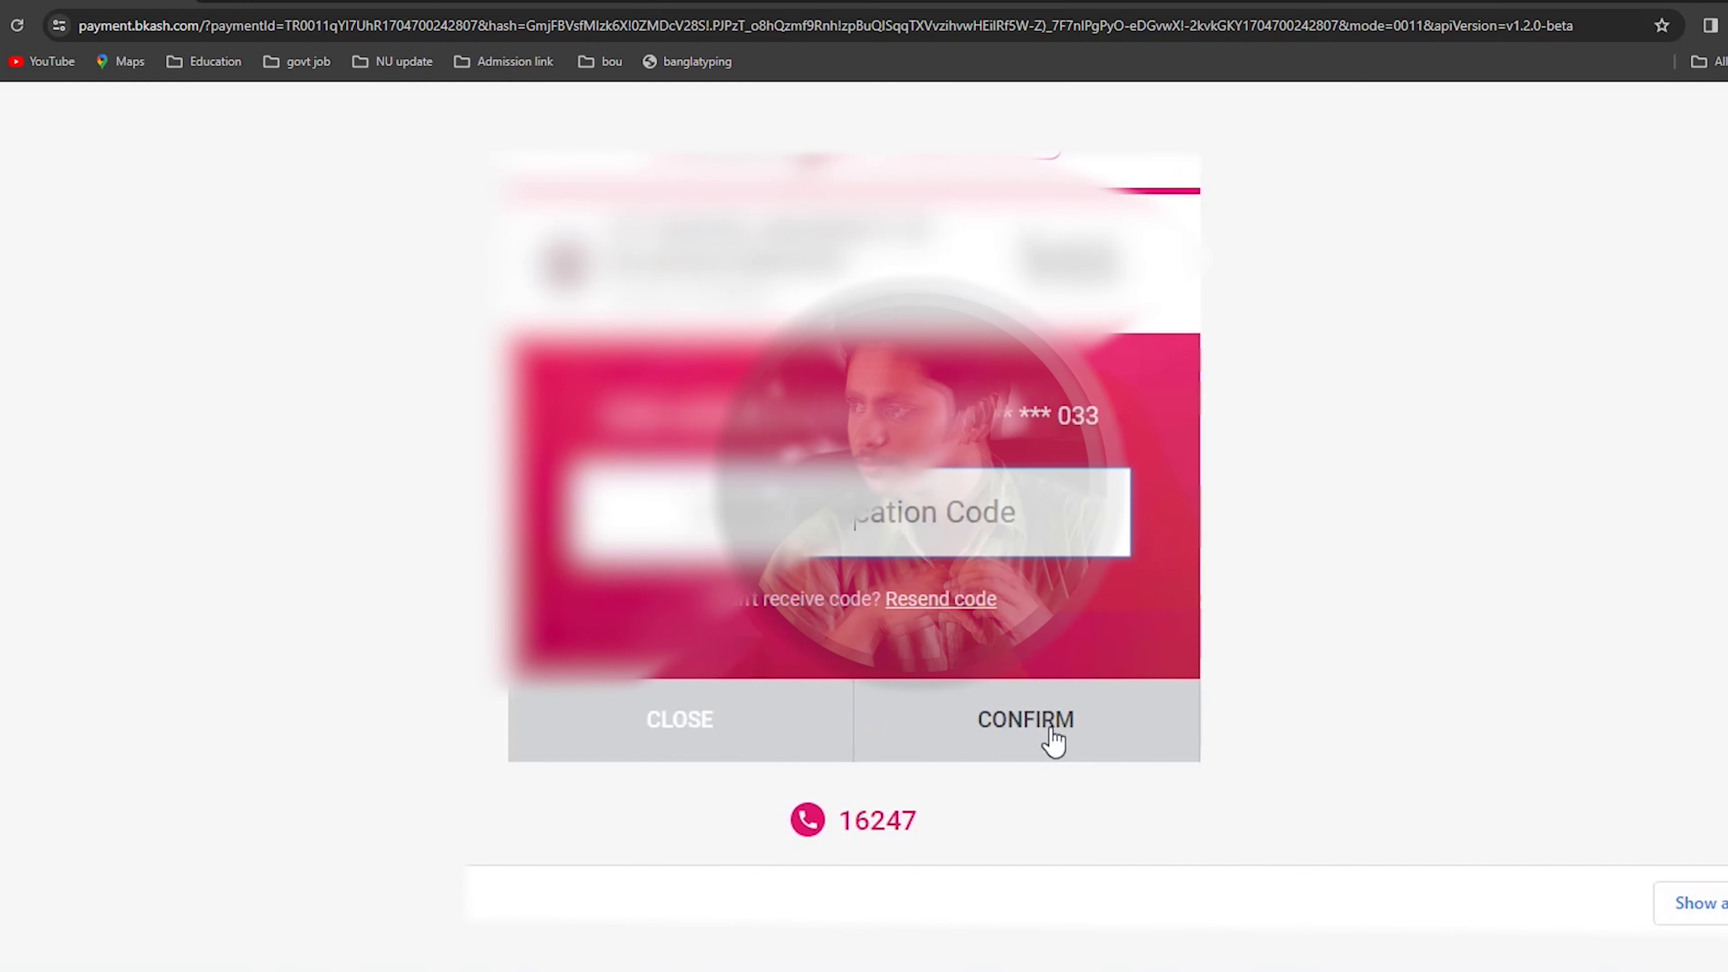
text(1)
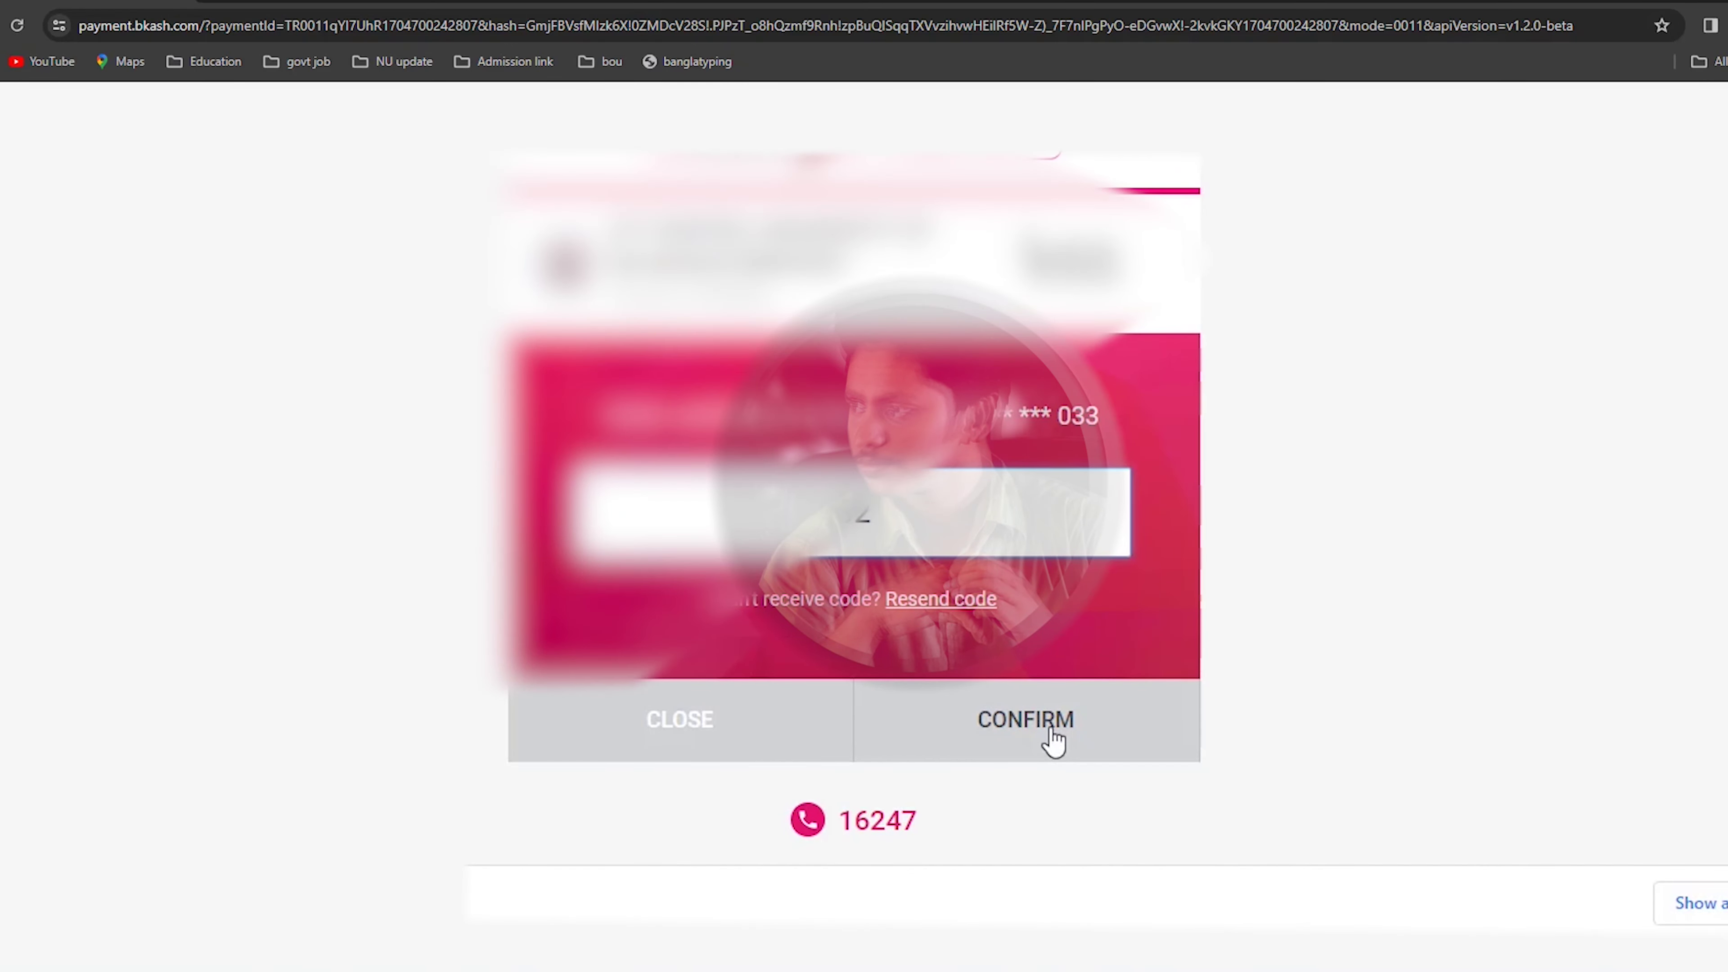
click(1055, 743)
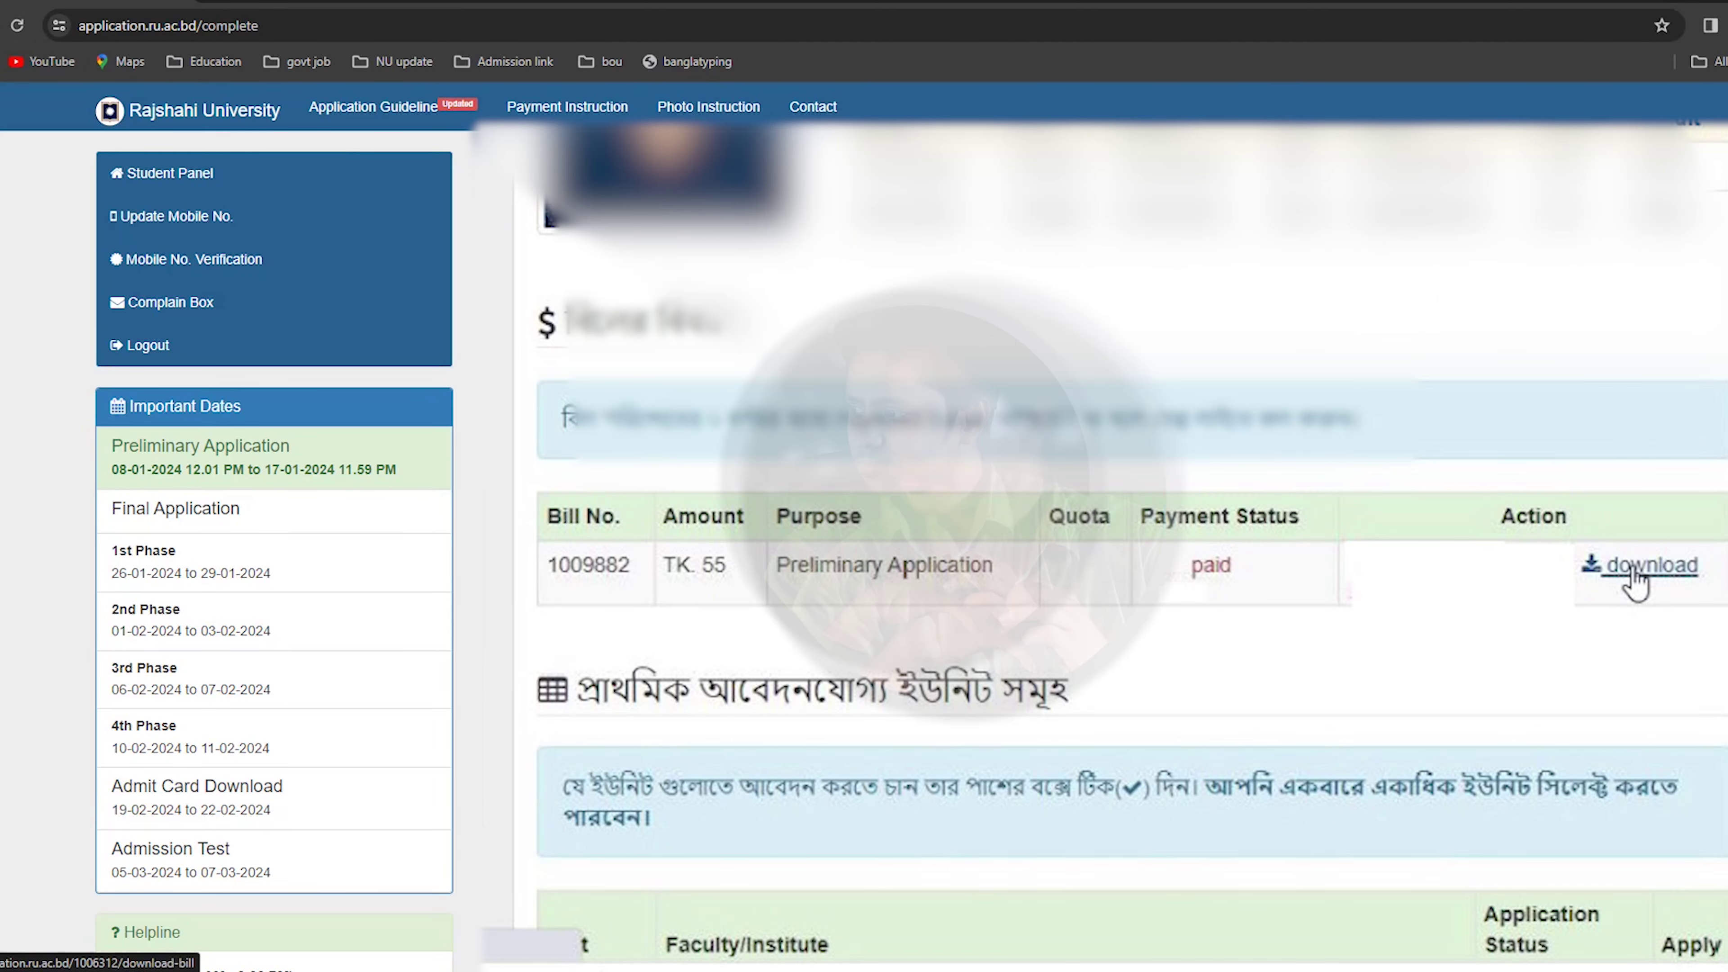
- Download the paid TK. 55 Preliminary Application bill and view the slip stamped PAID
click(1635, 579)
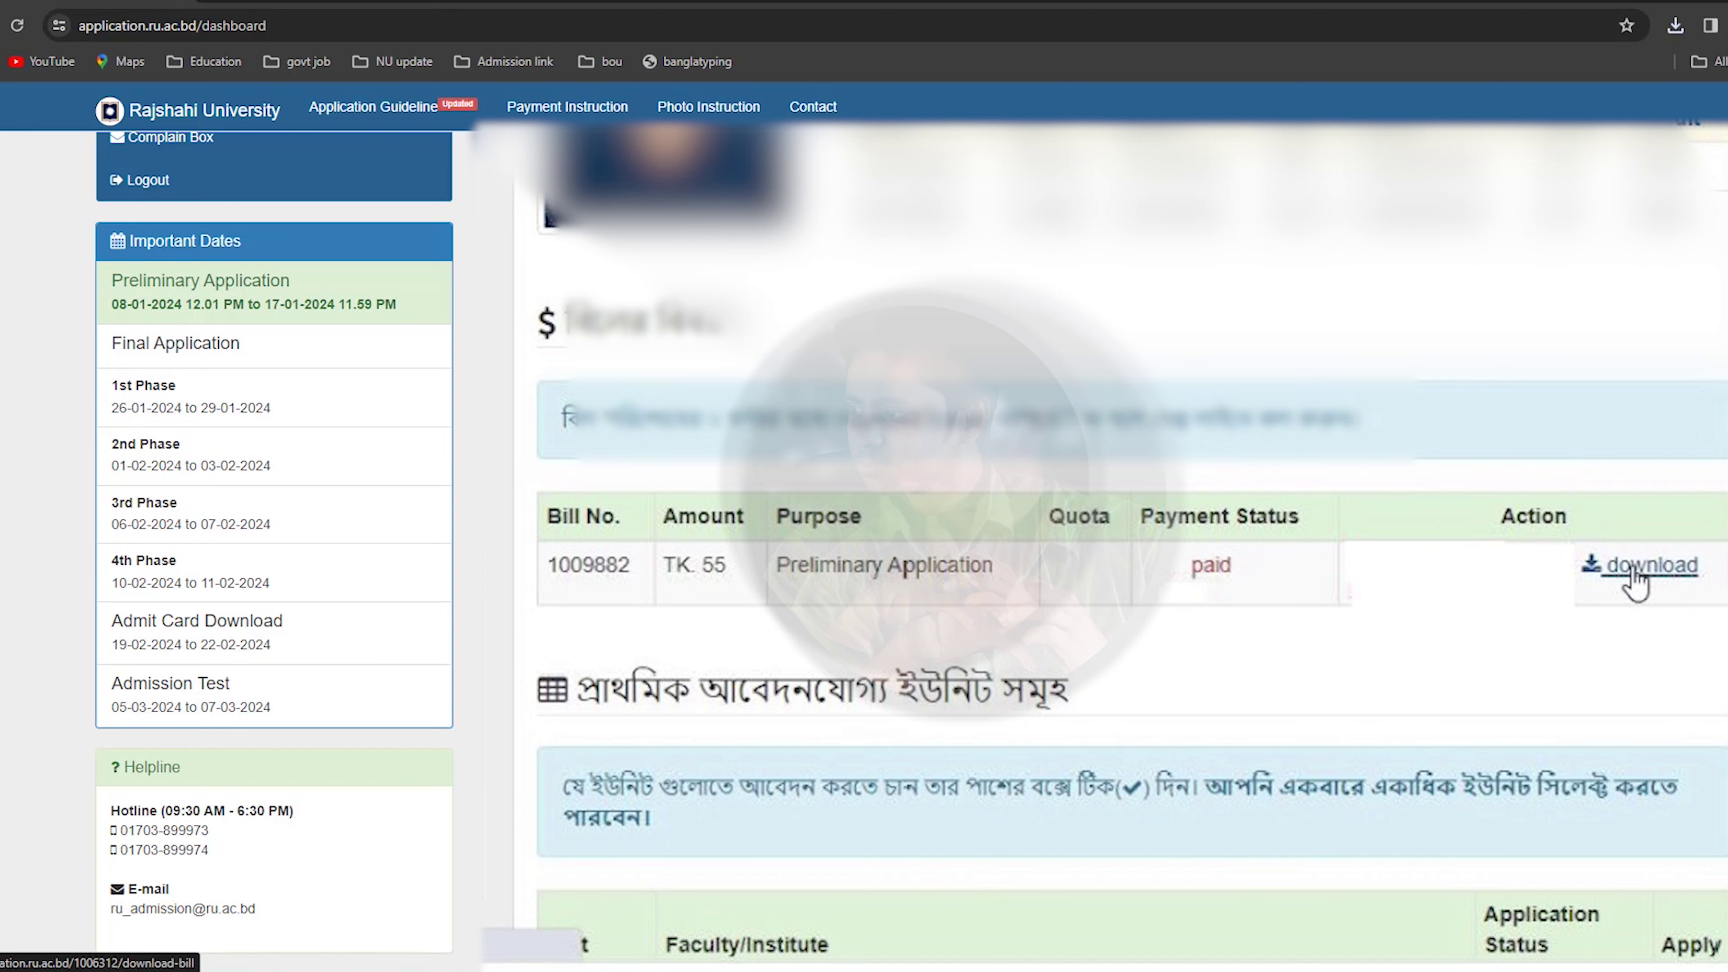
click(1636, 578)
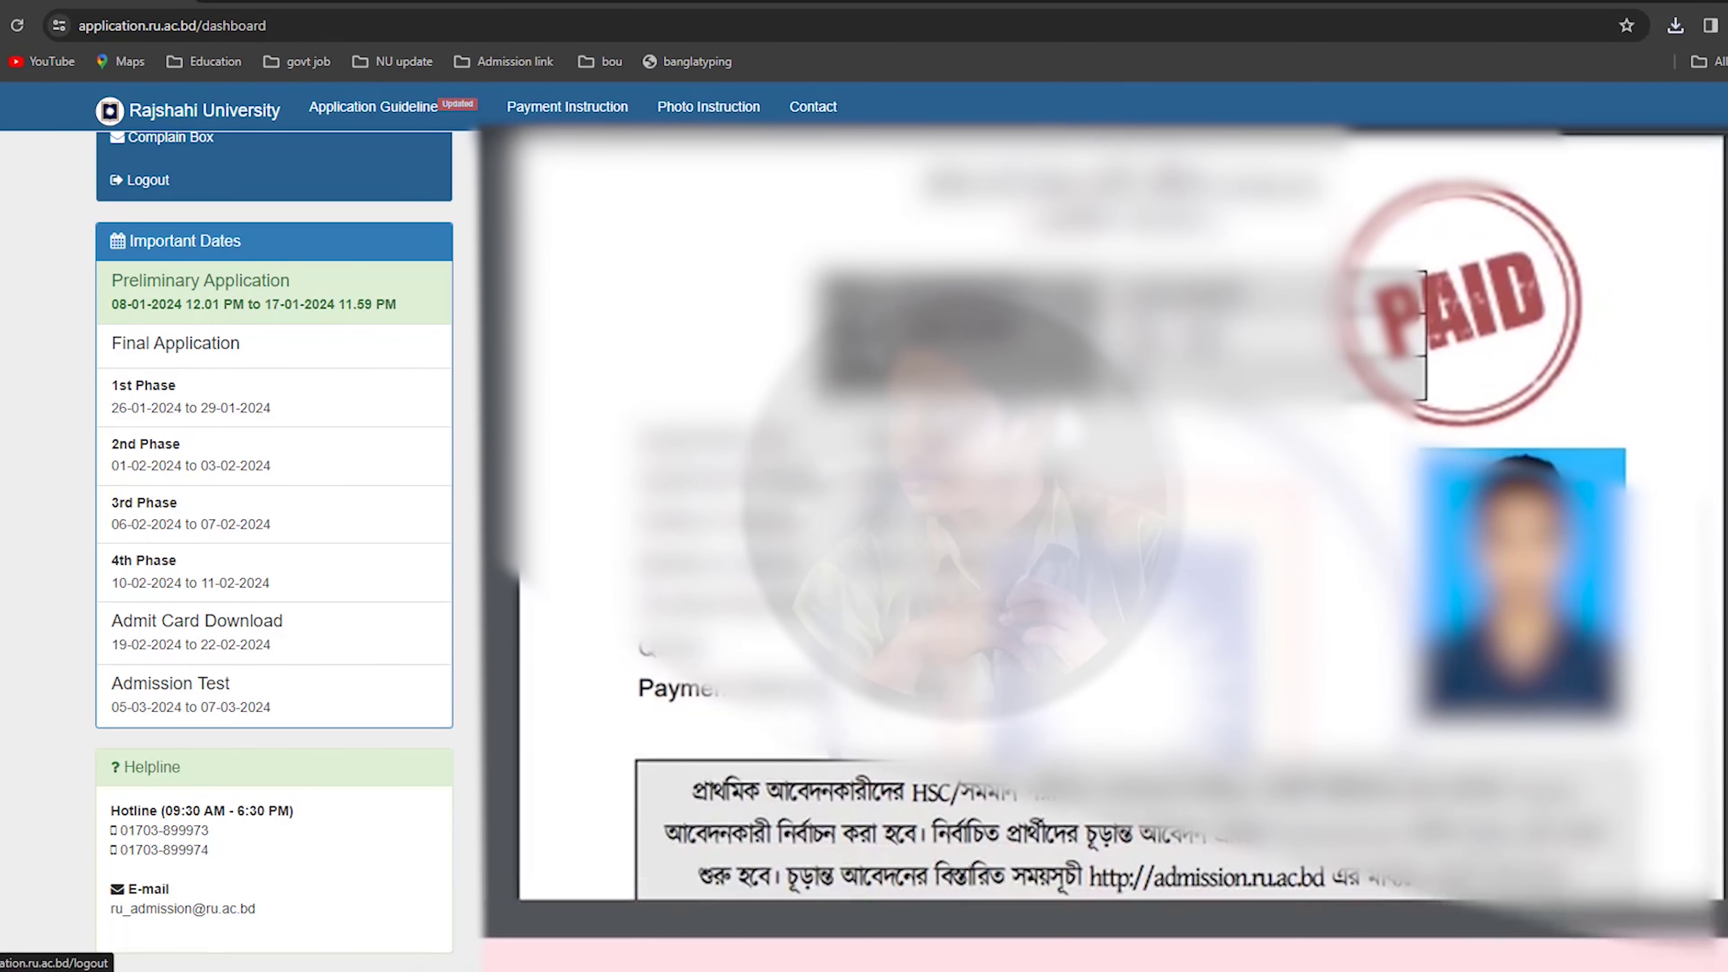
scroll(1089, 544, up, 2)
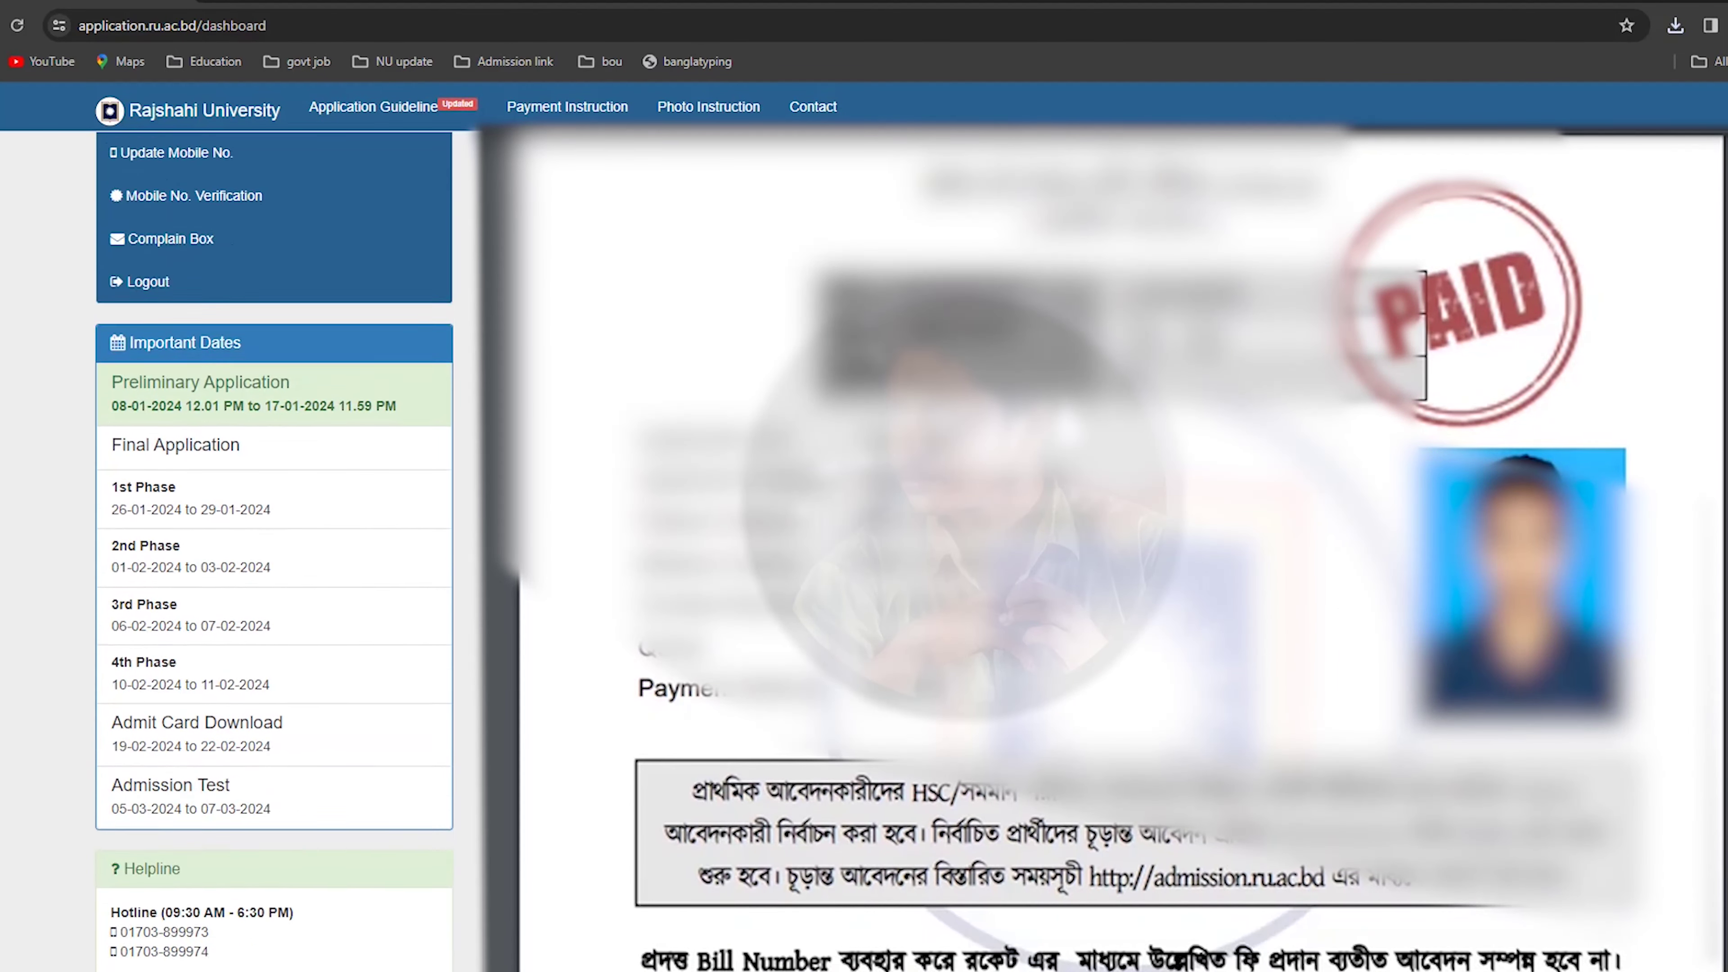
scroll(1089, 544, down, 5)
scroll(1088, 545, up, 5)
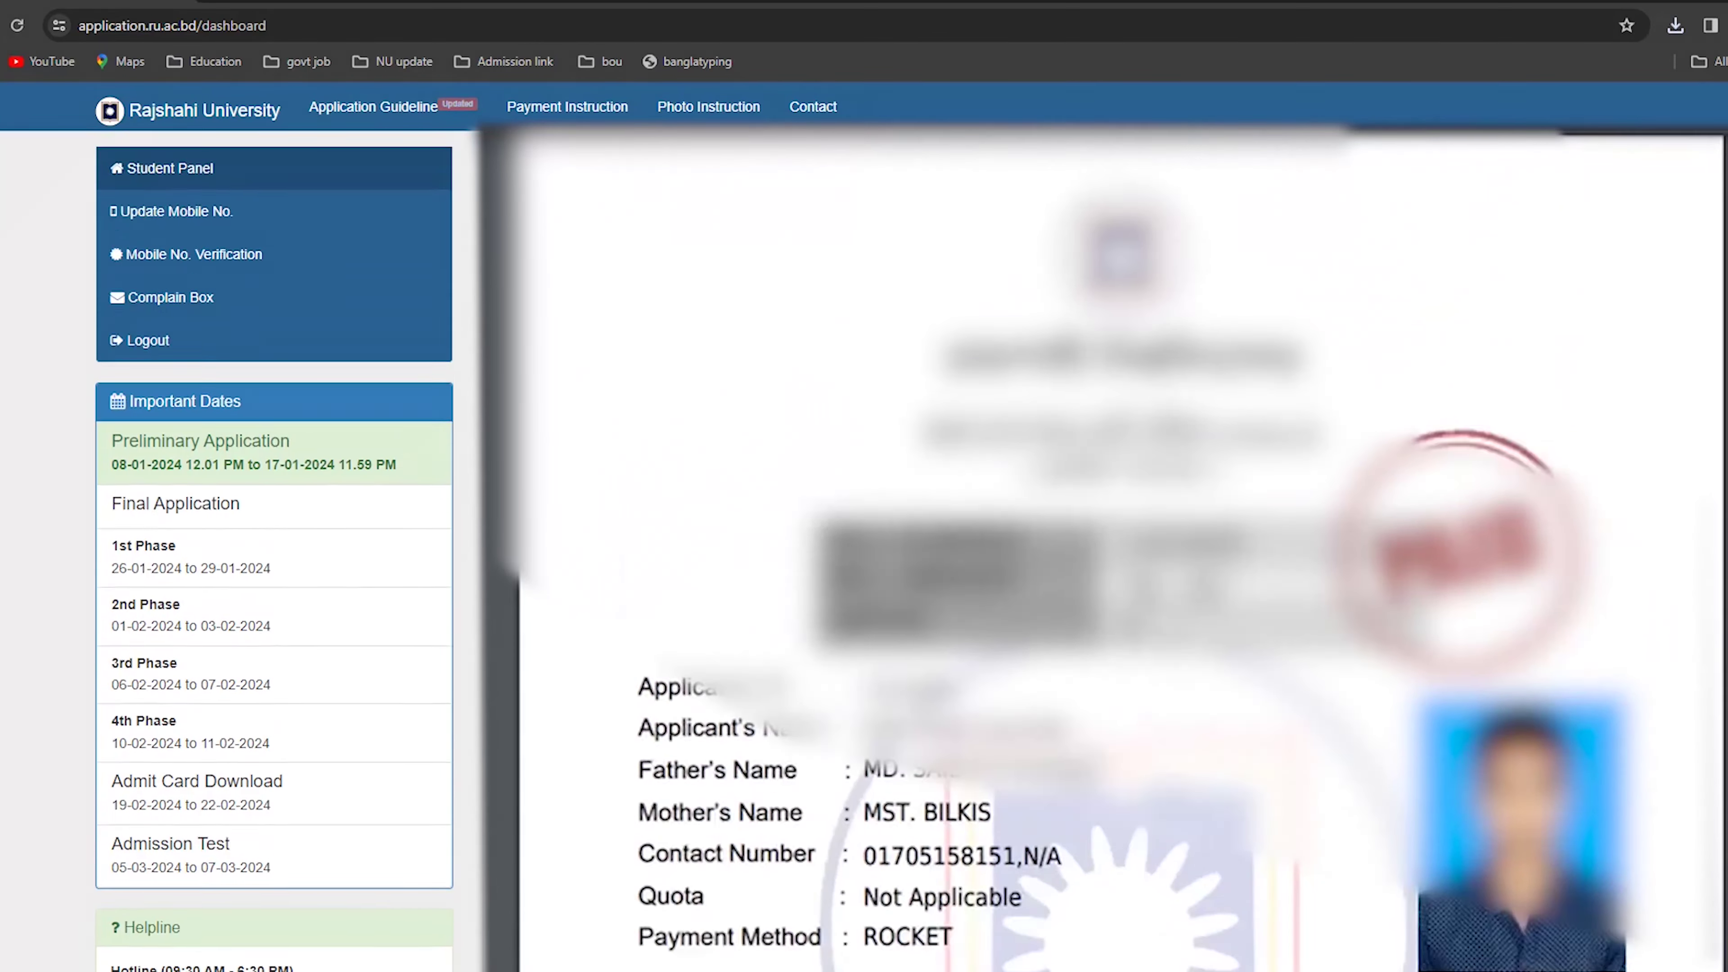